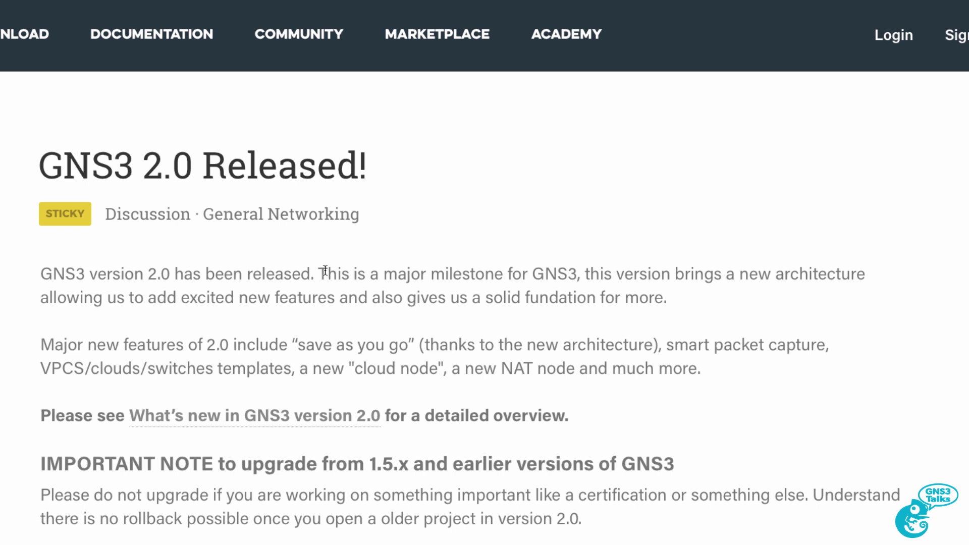
- Highlight the 2.0 announcement's milestone, architecture, feature list, heading and 1.5.x upgrade note
left_click_drag(329, 268, 578, 280)
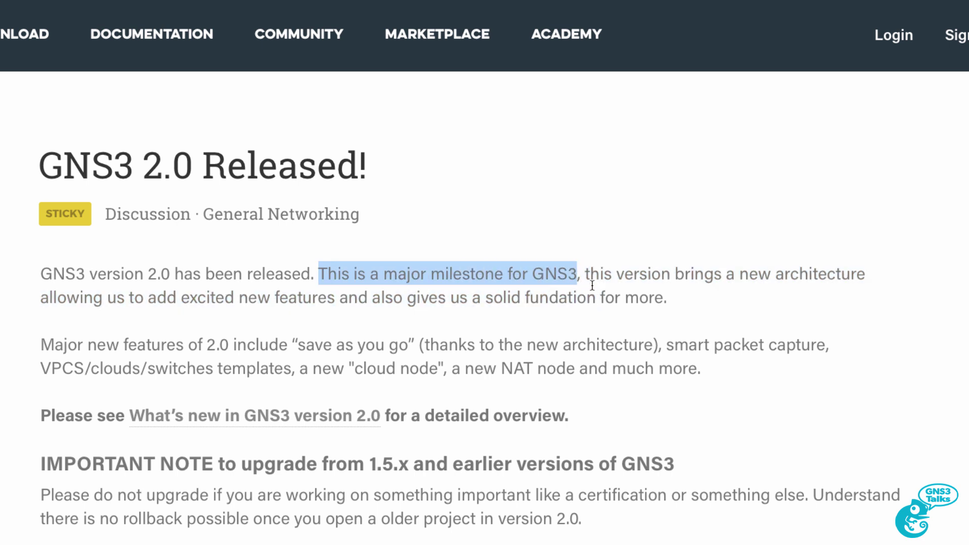
left_click_drag(586, 276, 703, 297)
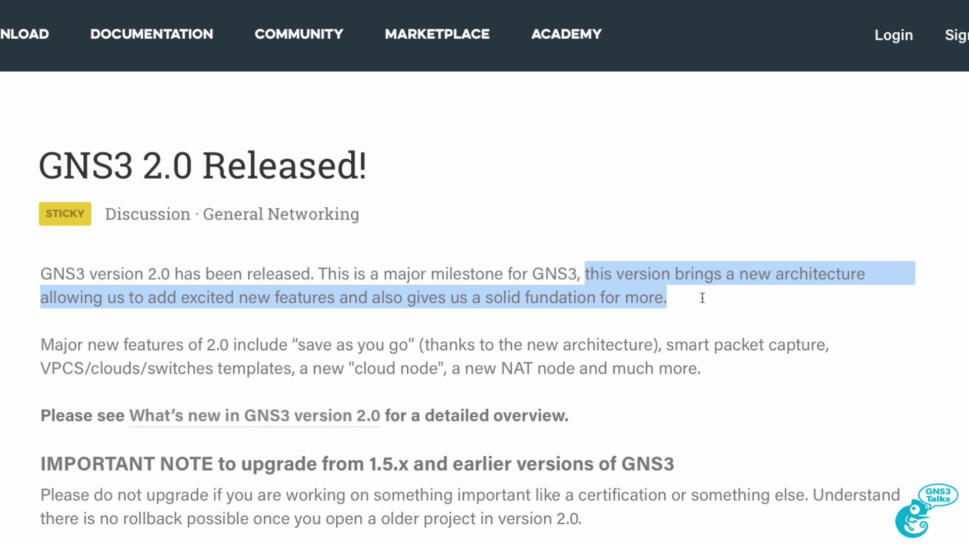
left_click_drag(42, 347, 705, 379)
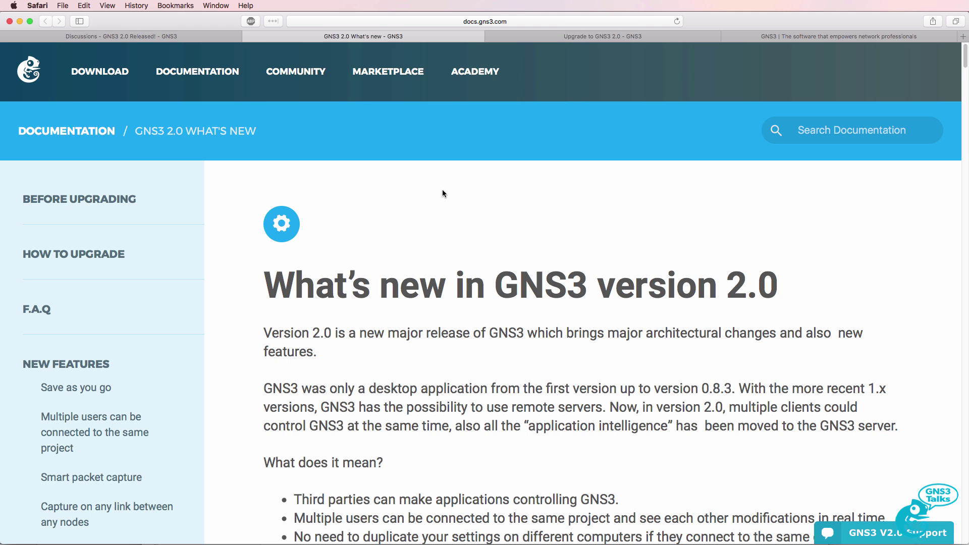
left_click_drag(257, 284, 835, 284)
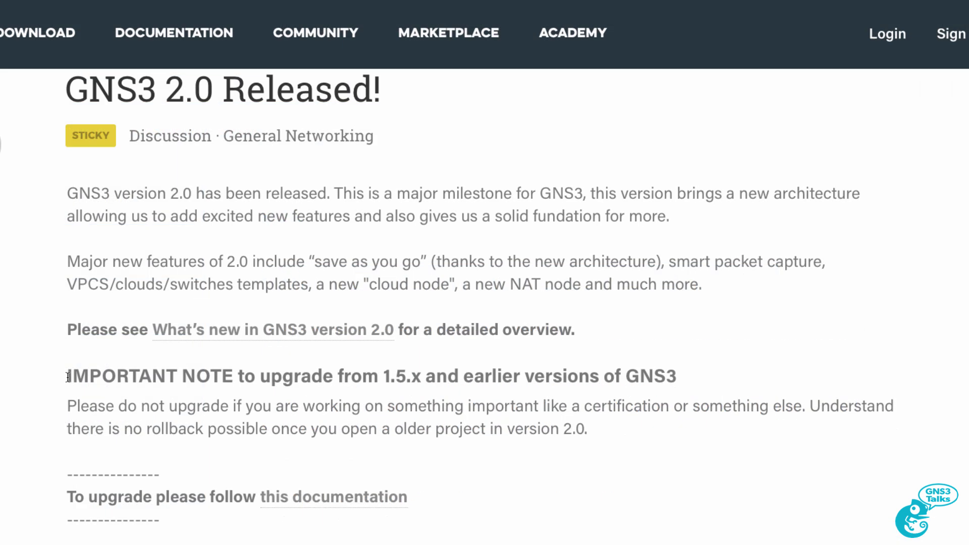
left_click_drag(68, 375, 608, 431)
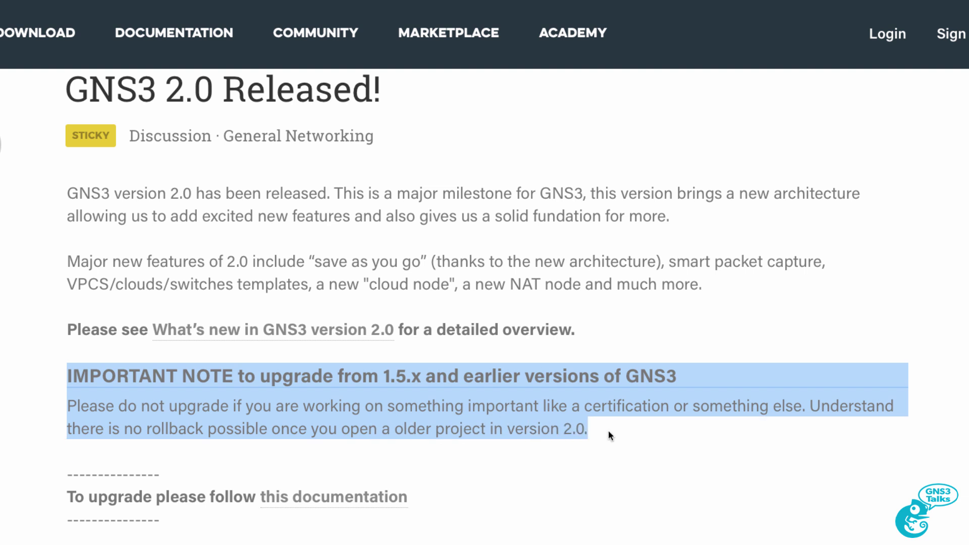
- Open the 'this documentation' upgrade link in a new tab
scroll(389, 325, "down", 4)
right_click(334, 310)
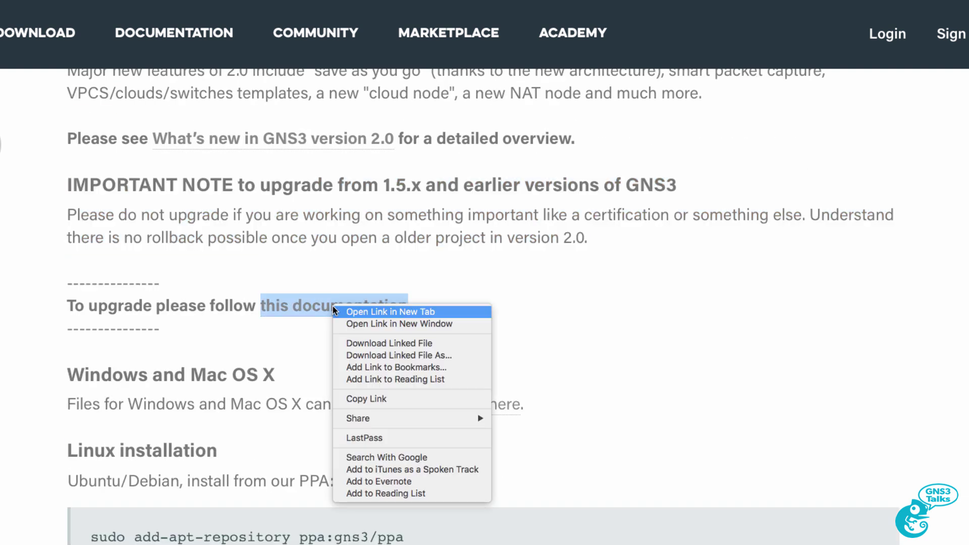
left_click(376, 316)
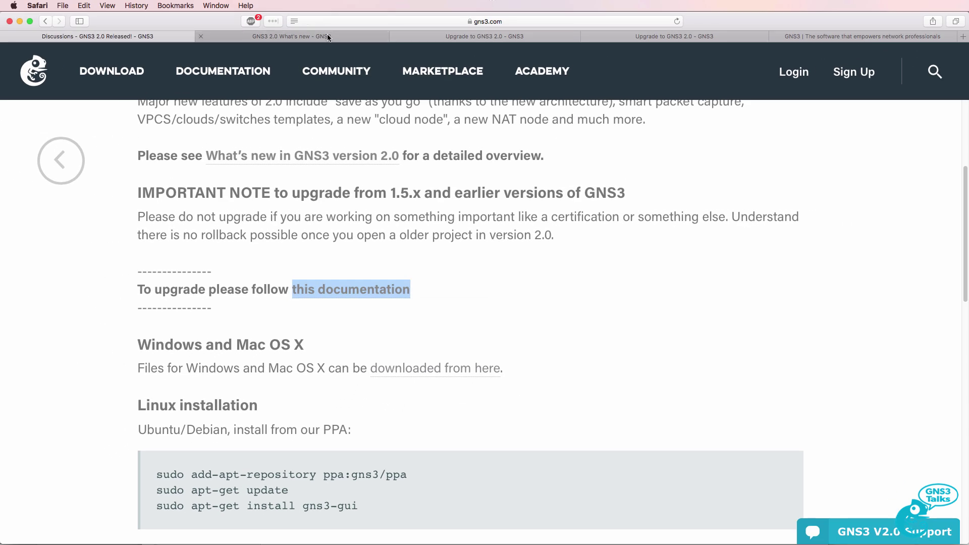
- Switch to the Upgrade to GNS3 2.0 page and highlight its heading and no-rollback backup warning
left_click(494, 37)
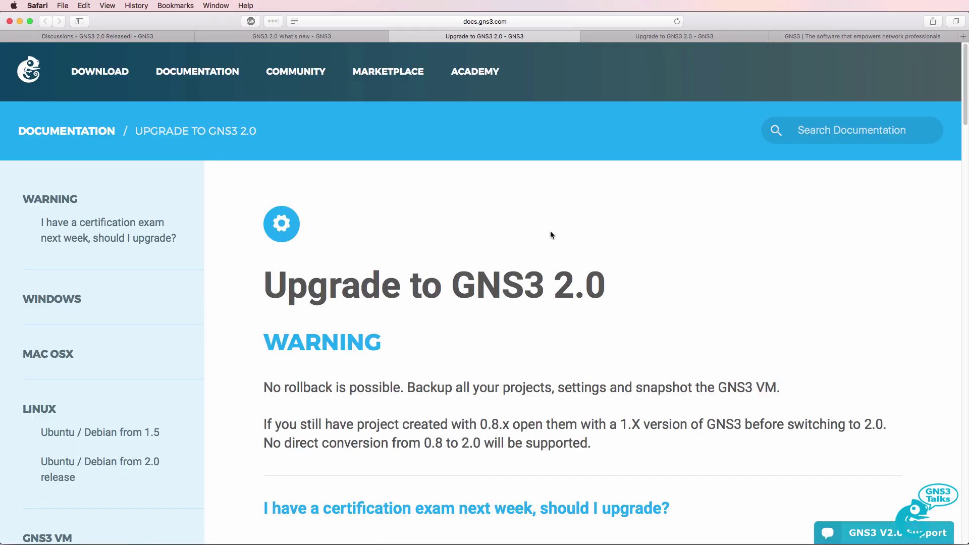
scroll(508, 234, "down", 3)
left_click_drag(265, 210, 614, 217)
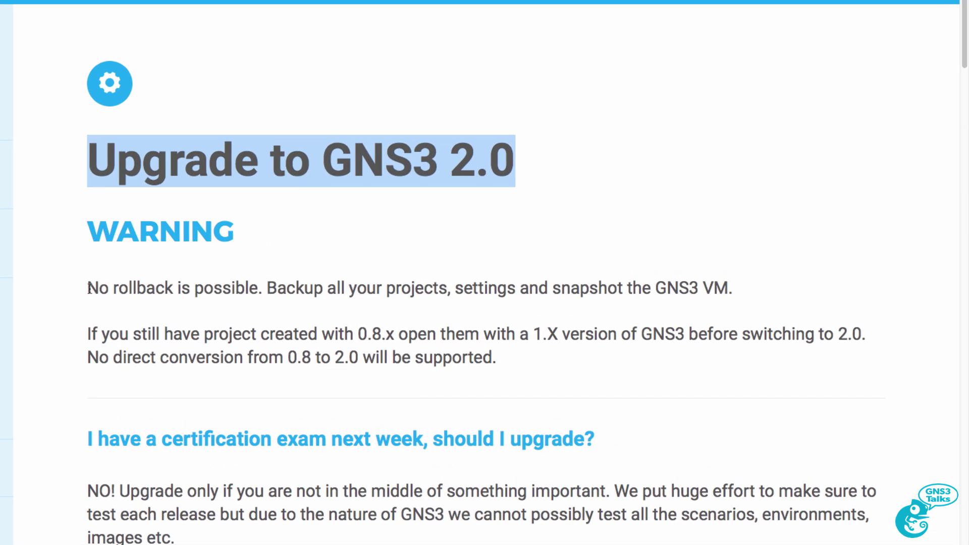
left_click_drag(89, 288, 740, 293)
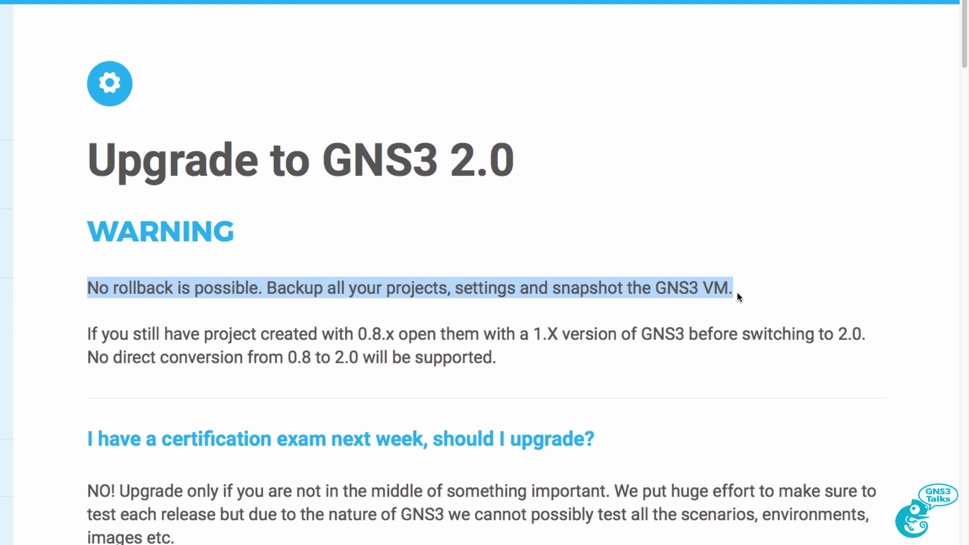
- Highlight the paragraphs about 0.8.x projects and release testing limits
scroll(734, 292, "down", 1)
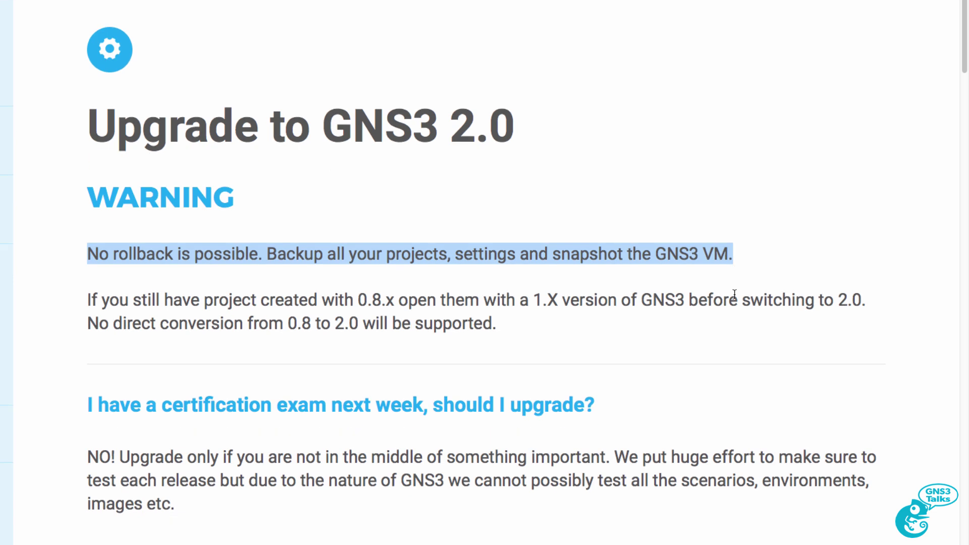
left_click_drag(88, 299, 495, 321)
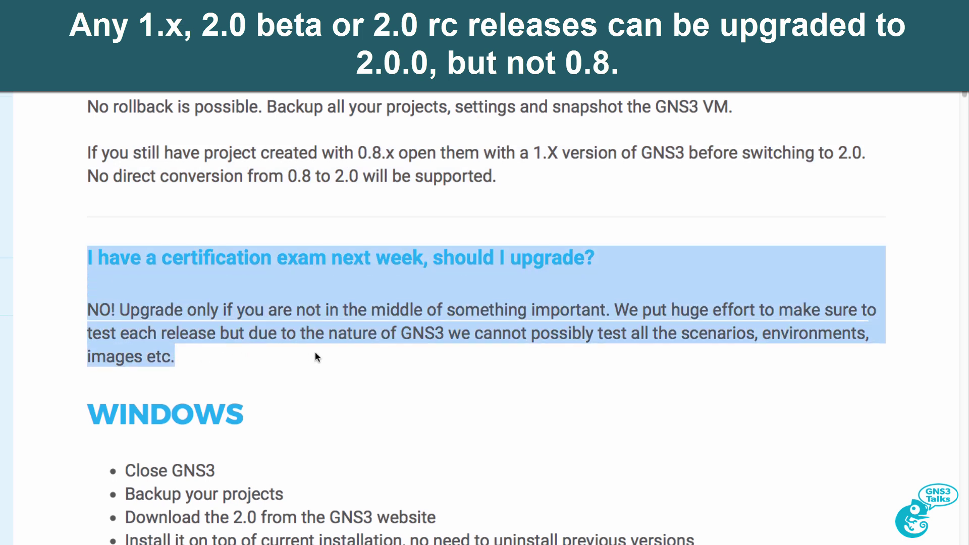
left_click_drag(615, 307, 720, 360)
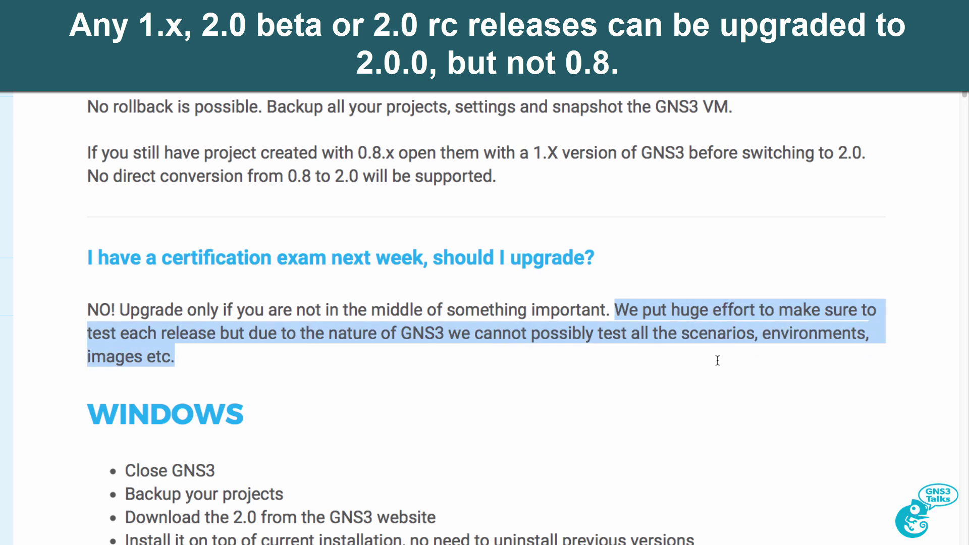
scroll(716, 359, "down", 2)
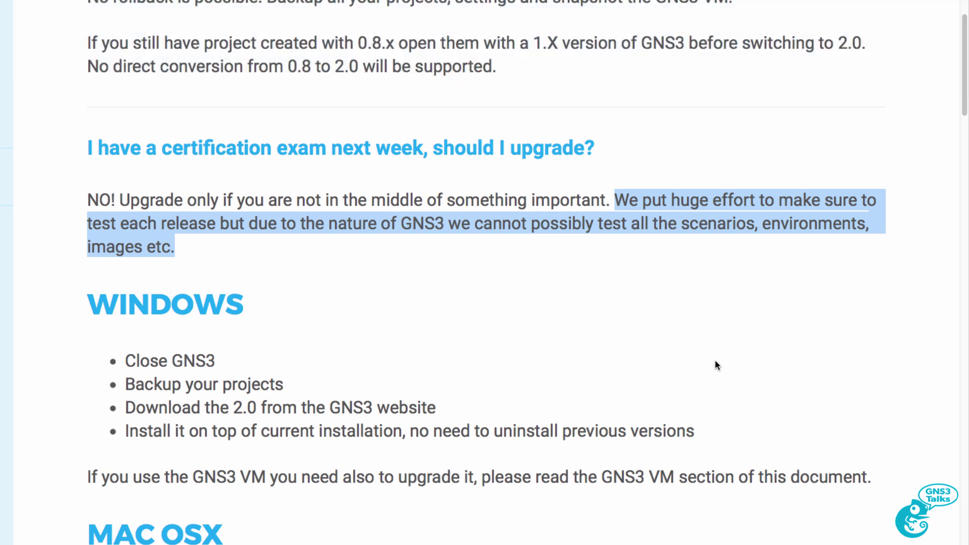
scroll(713, 361, "down", 4)
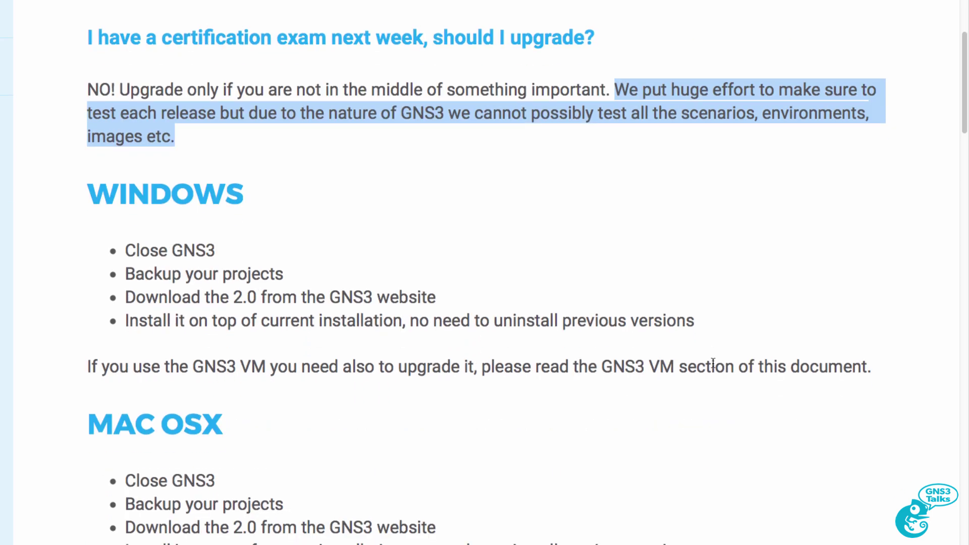
scroll(713, 364, "down", 1)
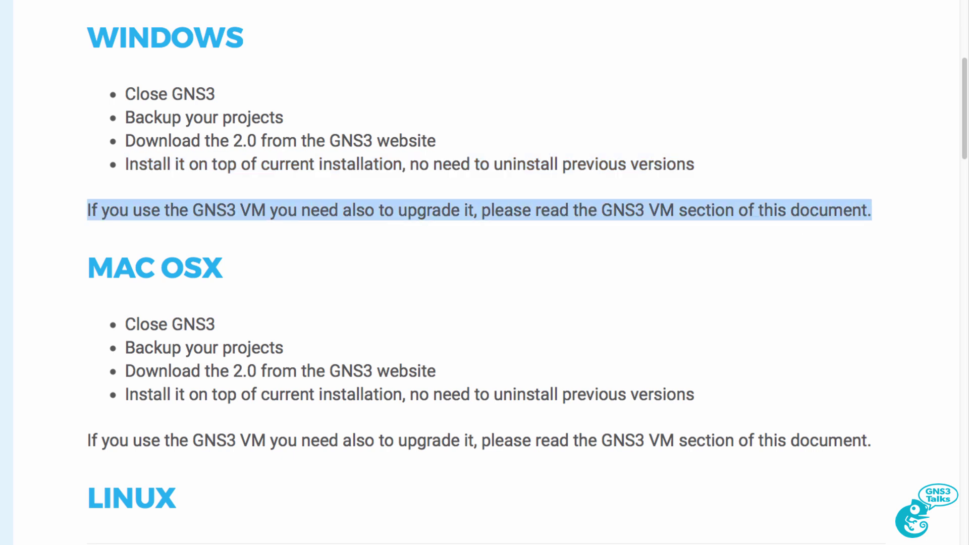
- Jump to the GNS3 VM section, highlight its heading and snapshot warning, and scroll to 'Choose version'
scroll(927, 131, "up", 3)
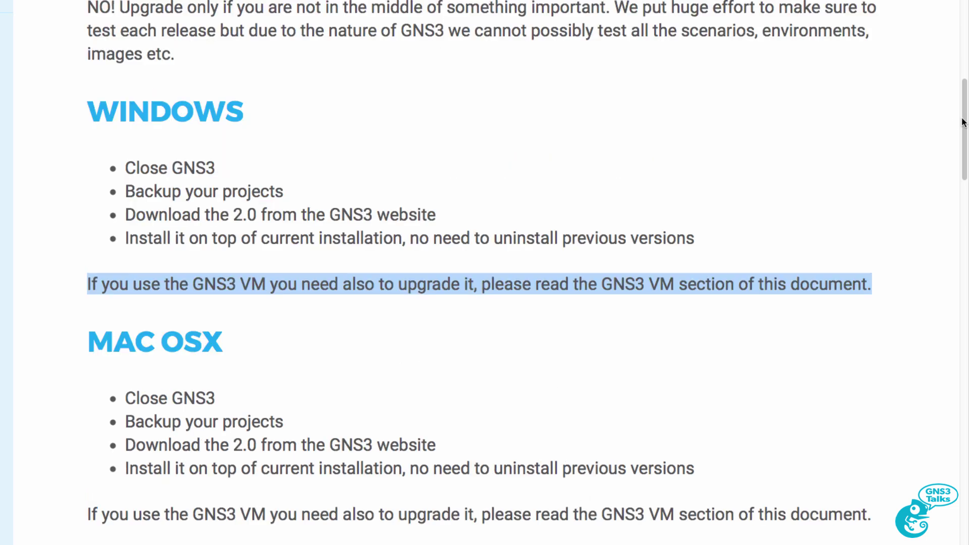
left_click_drag(964, 122, 937, 356)
left_click_drag(52, 42, 225, 52)
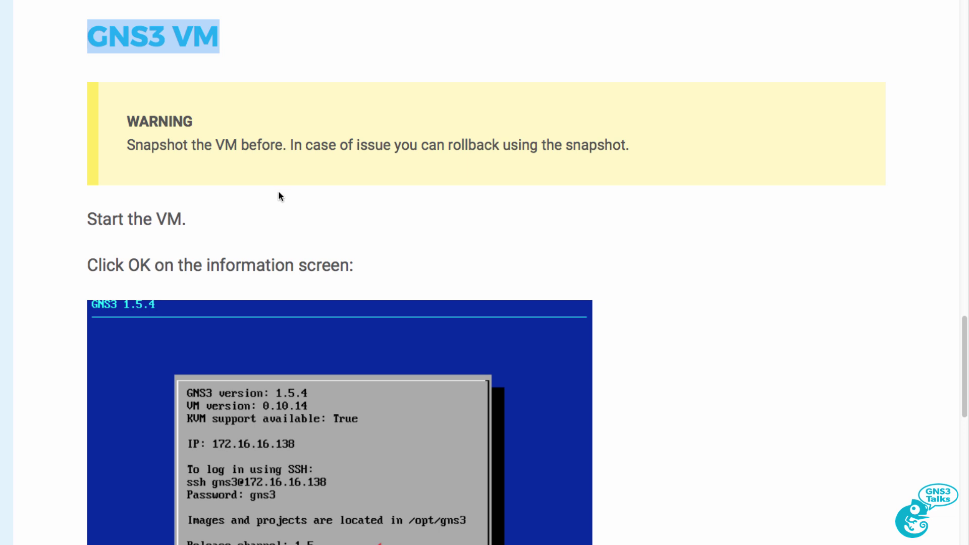
left_click_drag(134, 147, 704, 151)
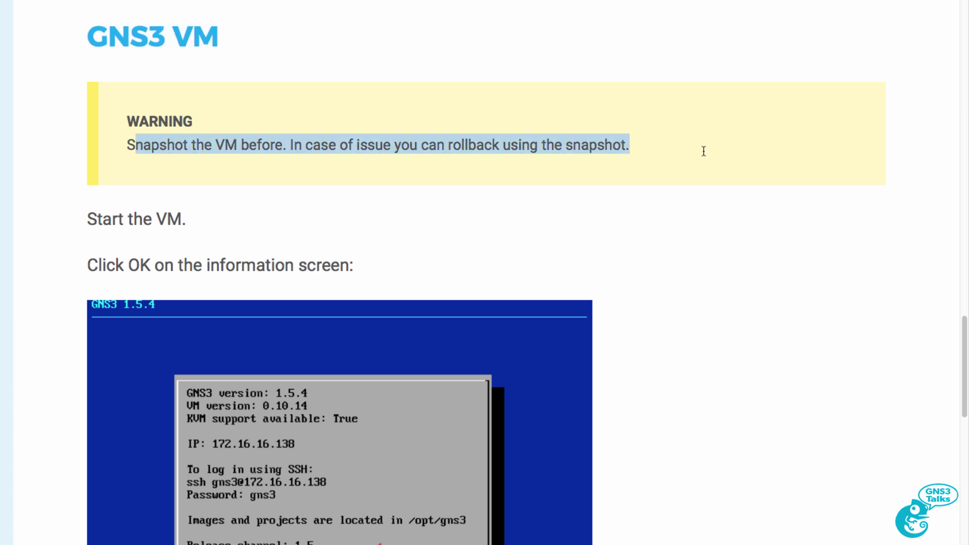
left_click(232, 161)
scroll(235, 242, "down", 2)
scroll(329, 342, "down", 3)
scroll(330, 344, "down", 6)
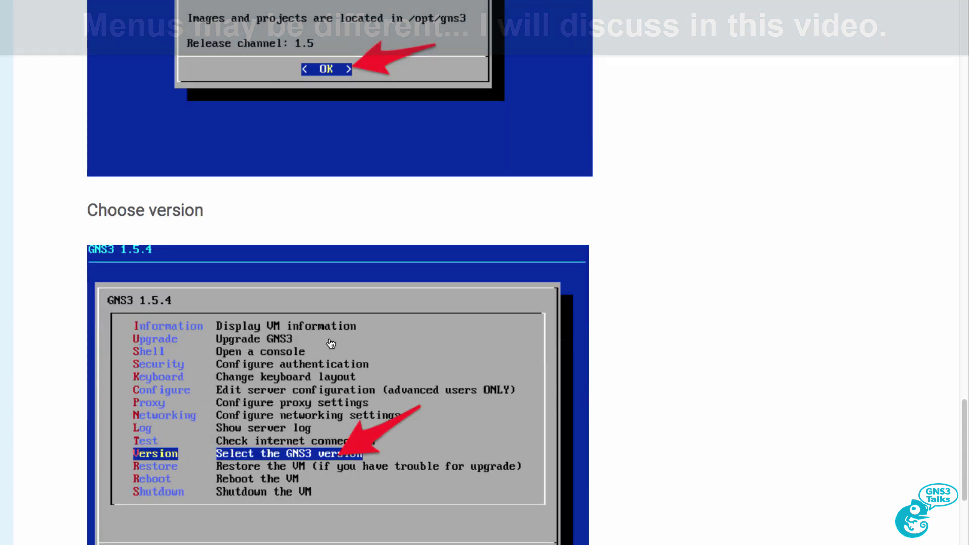
scroll(330, 343, "down", 4)
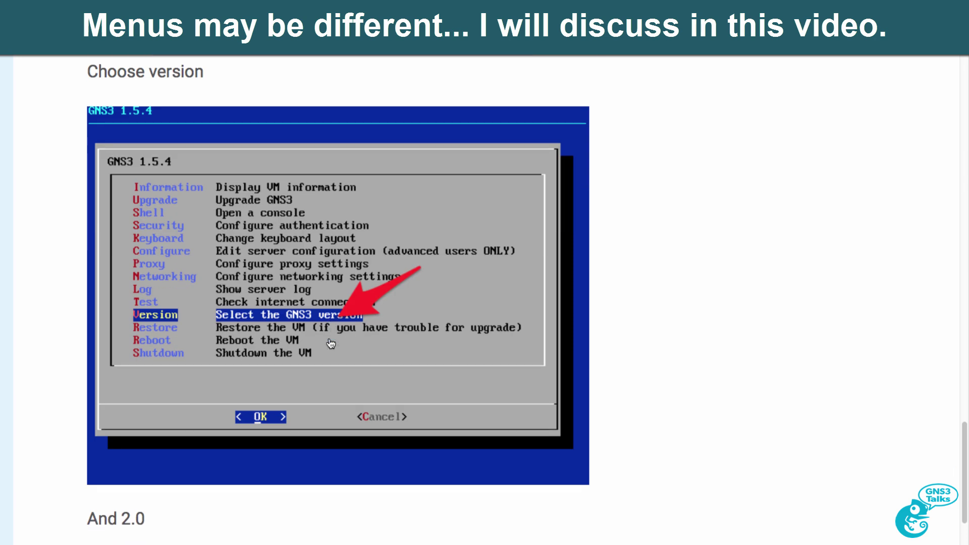
scroll(333, 344, "down", 8)
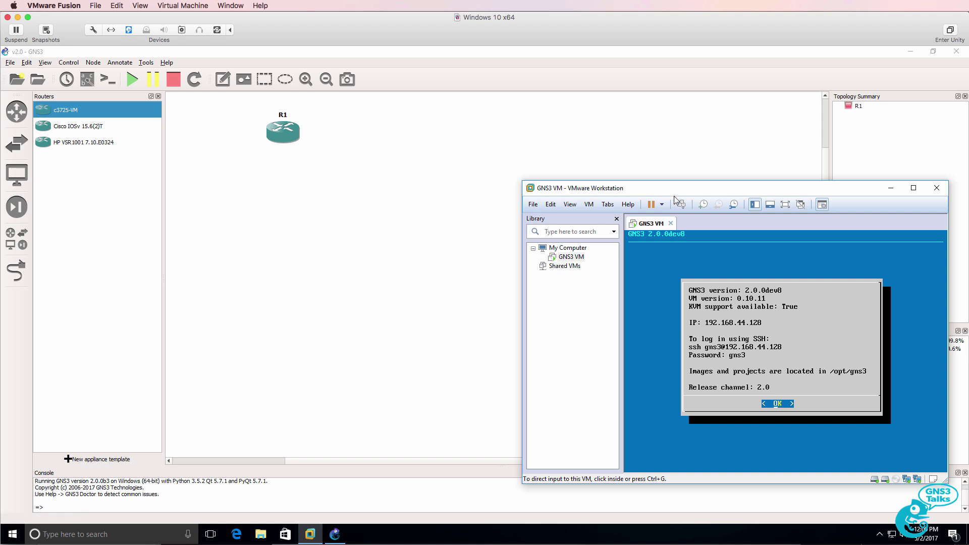
- Close GNS3 to stop the local server, then focus the GNS3 VM console window
left_click(630, 164)
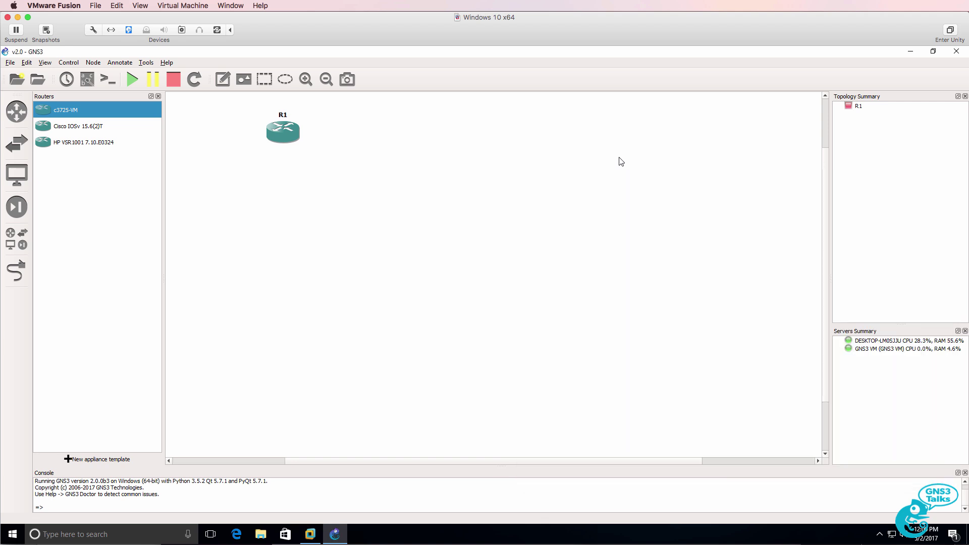
left_click(955, 53)
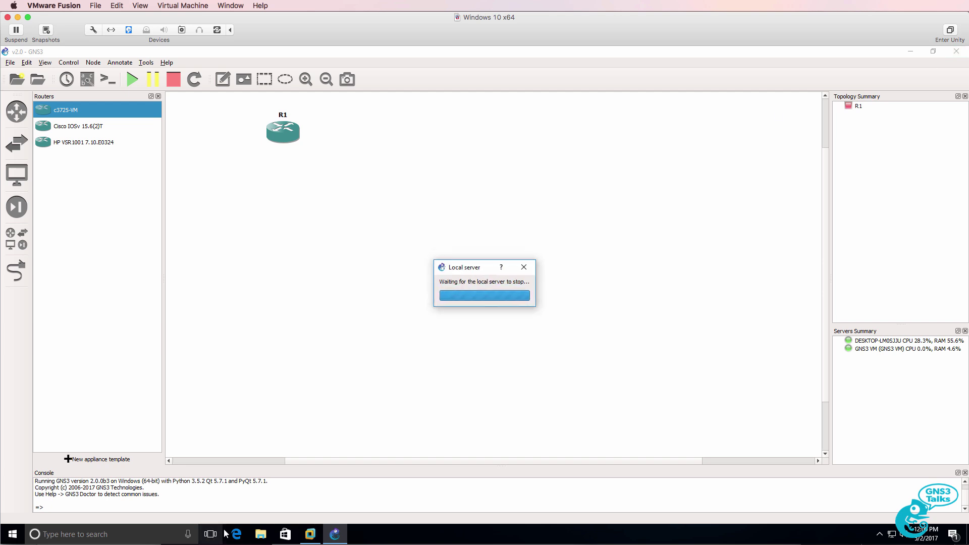
left_click(318, 537)
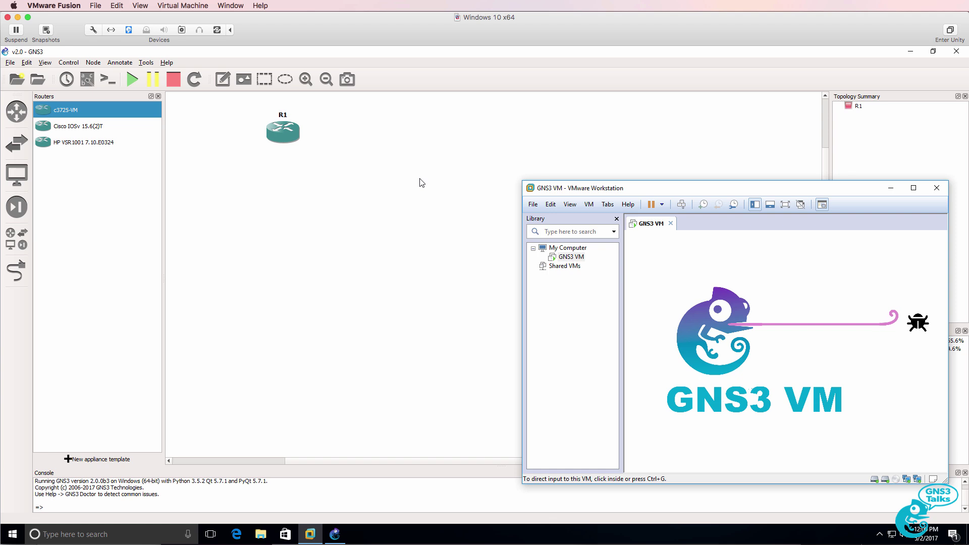
left_click(697, 295)
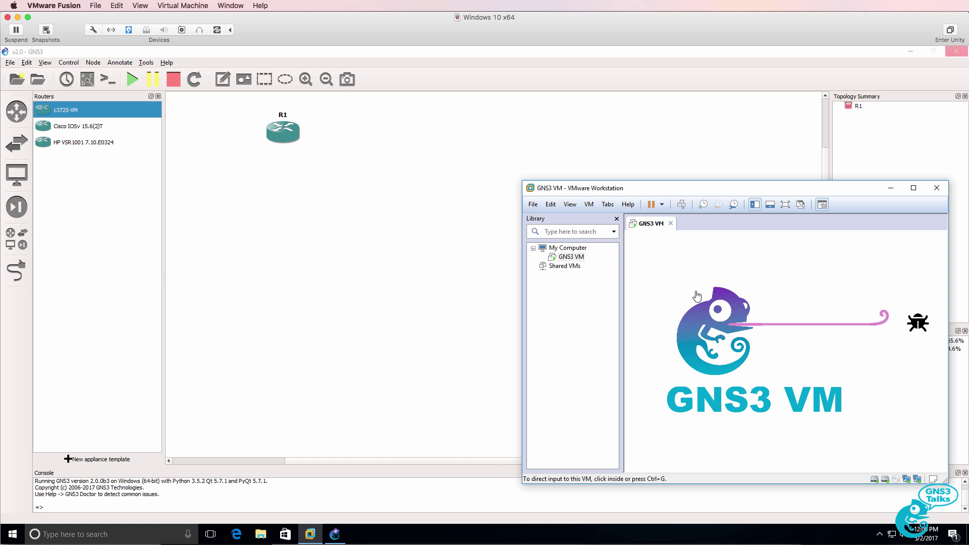
- In maximized Edge, go to the GNS3 Free Download page and log in with the existing account
left_click(245, 539)
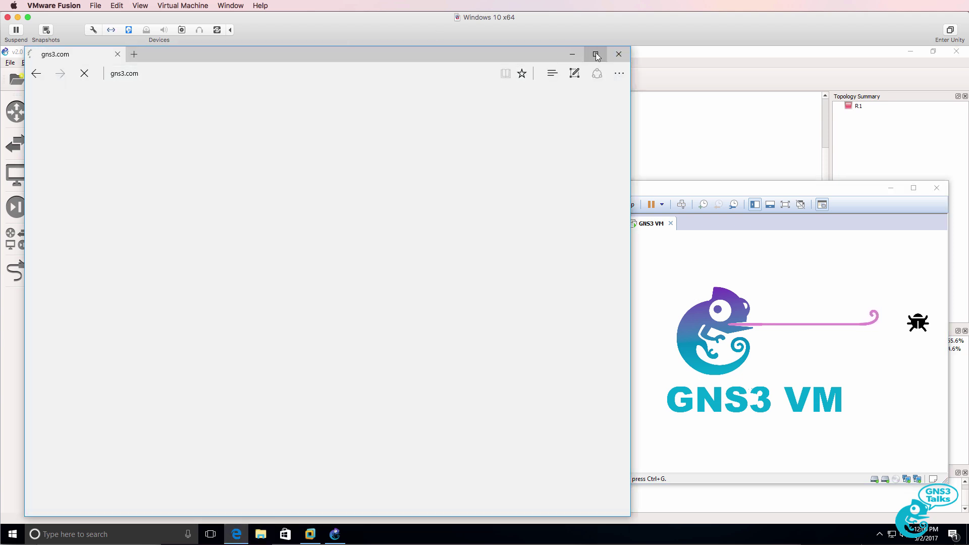
left_click(596, 54)
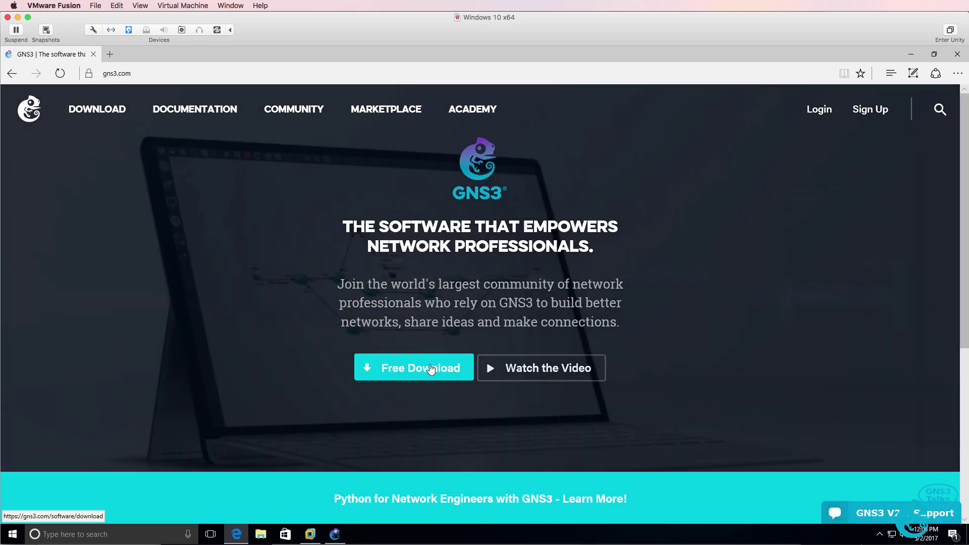
left_click(431, 369)
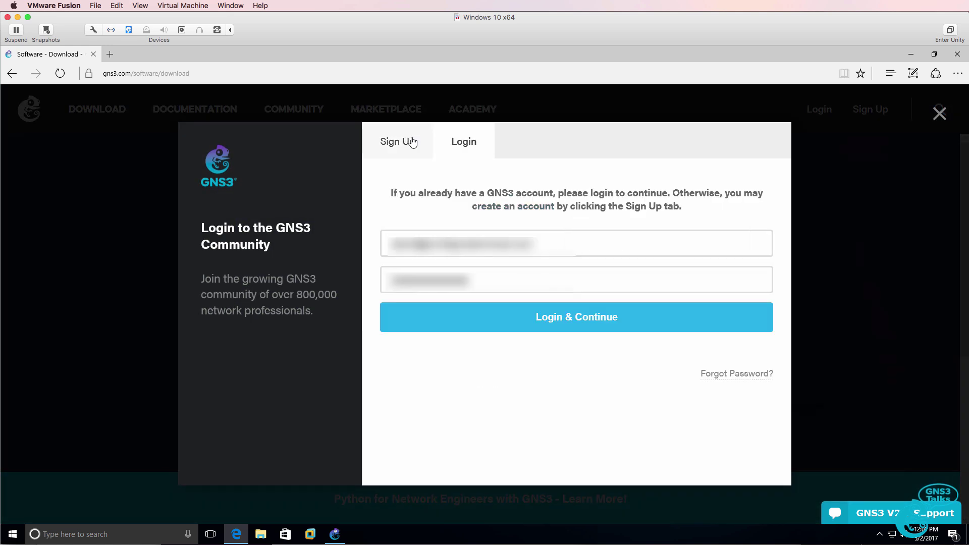
left_click(413, 142)
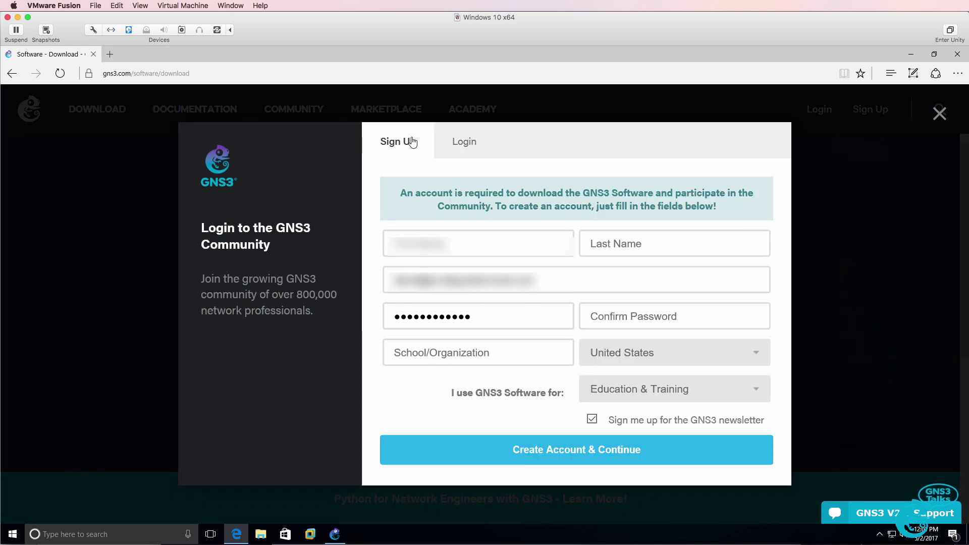
left_click(458, 142)
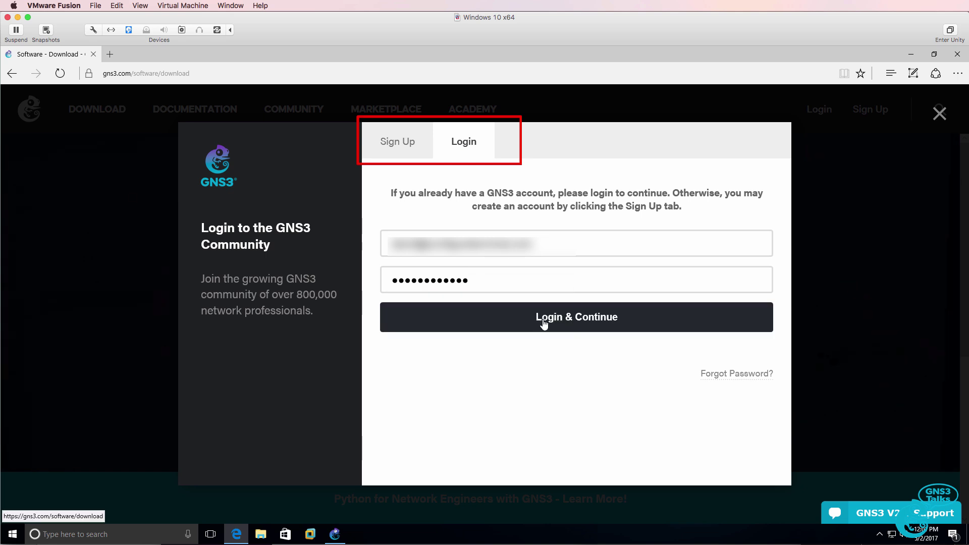
left_click(589, 323)
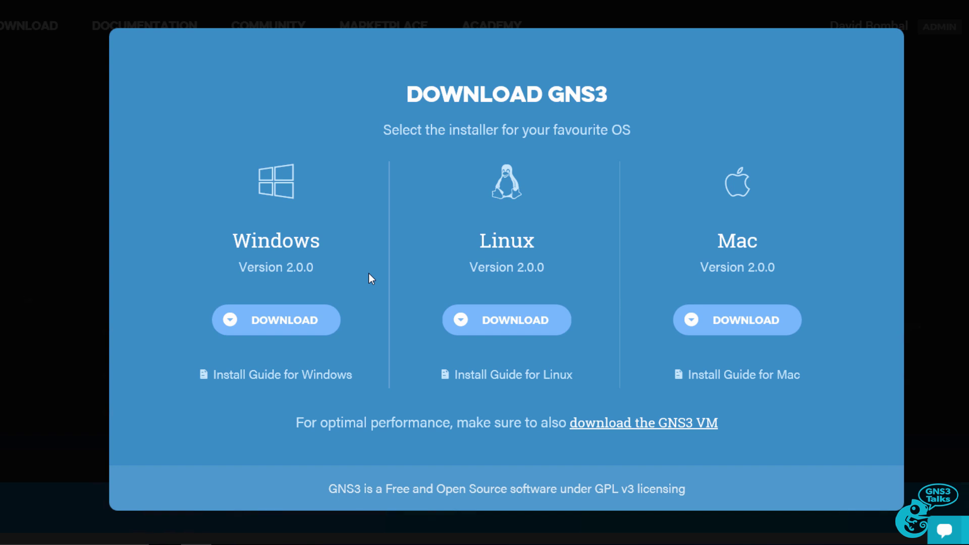
- Download the Windows Version 2.0.0 installer GNS3-2.0.0-all-in-one.exe and save it
triple_click(265, 269)
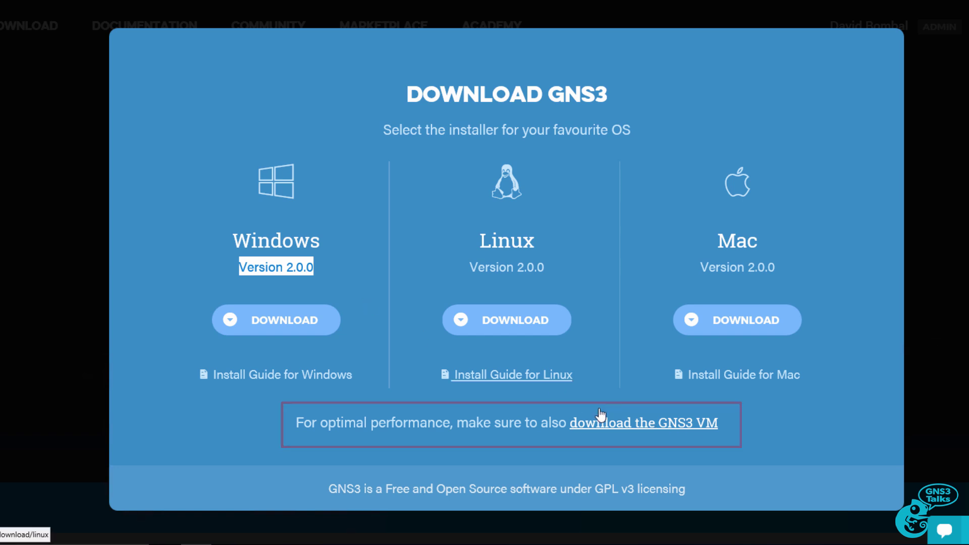
left_click(308, 321)
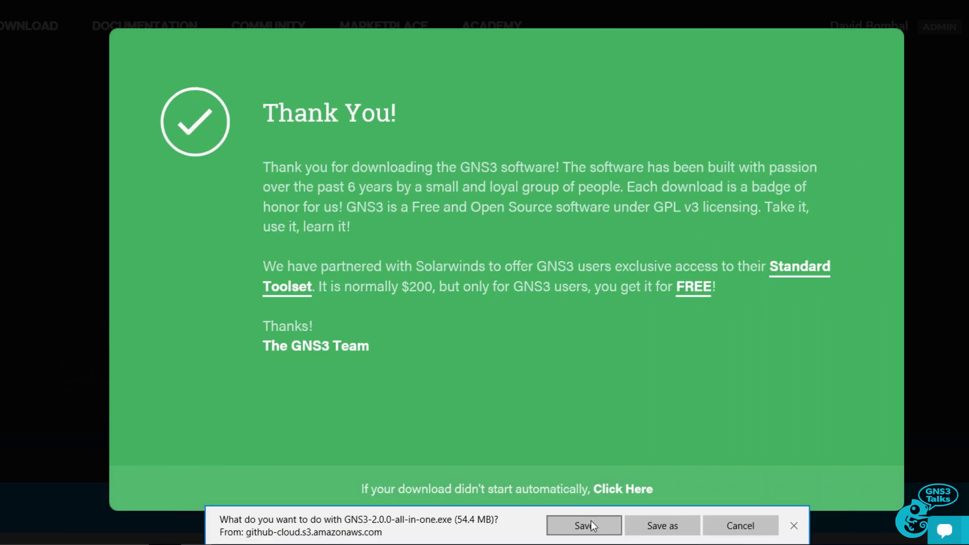
left_click(591, 520)
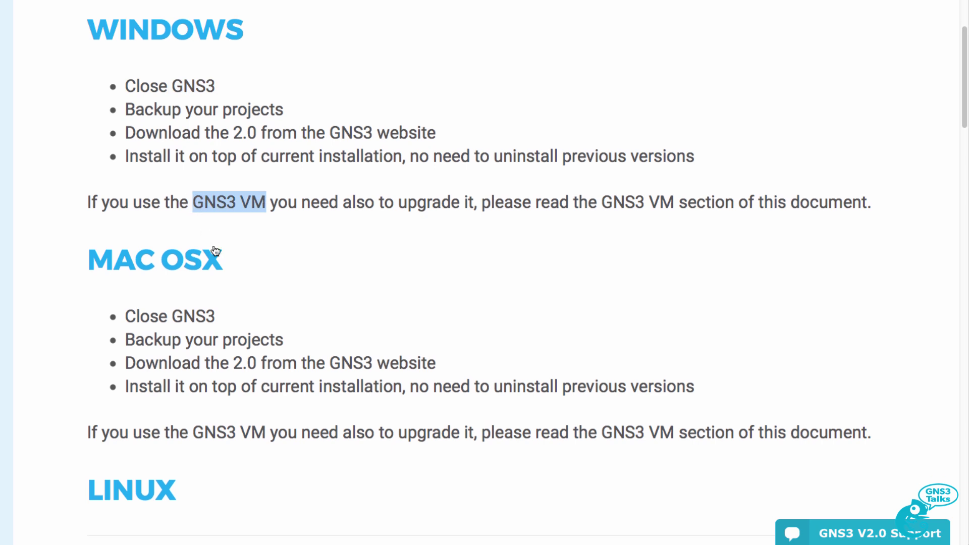
- Read through the Mac OSX and Linux upgrade steps on the documentation page
left_click_drag(246, 130, 52, 120)
scroll(362, 200, "down", 7)
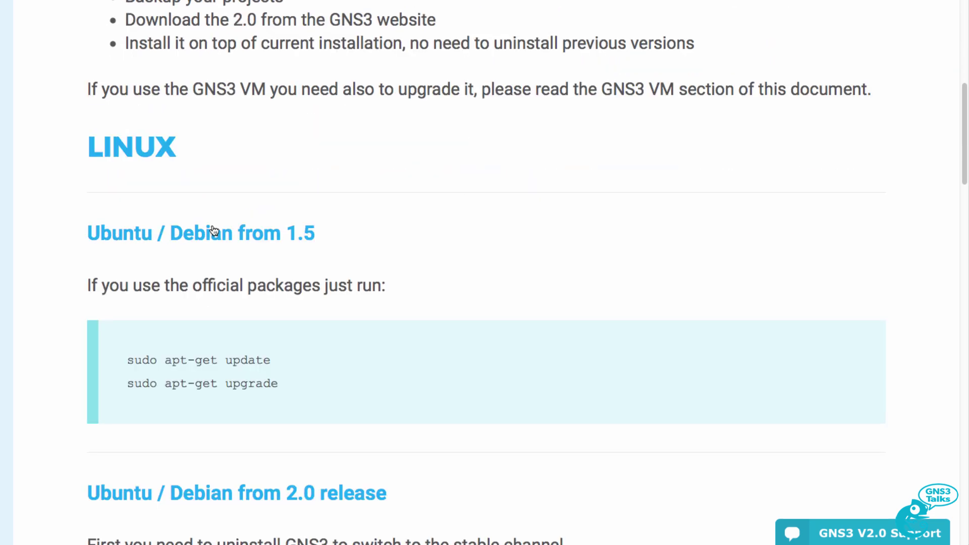
scroll(361, 201, "down", 6)
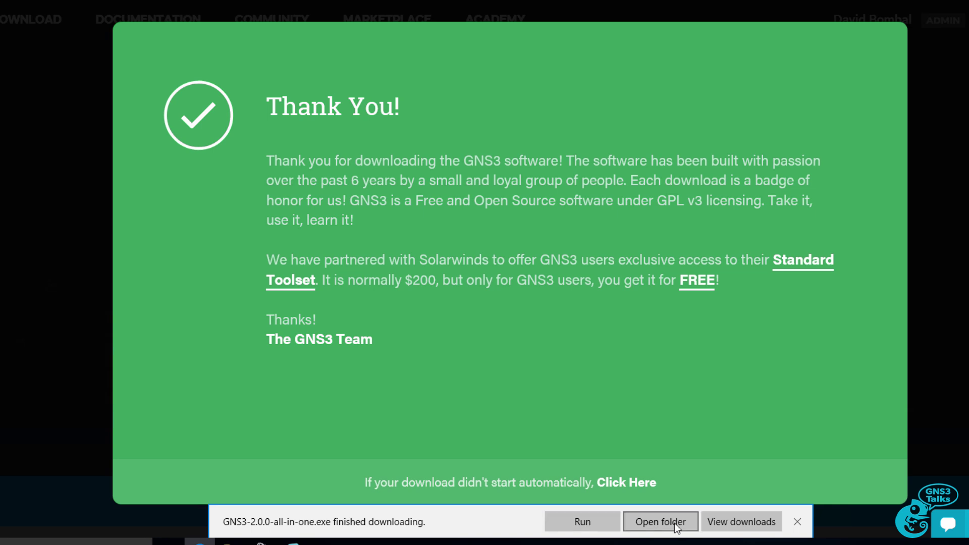
- Open the Downloads 2 folder containing GNS3-2.0.0-all-in-one from Edge's download bar
left_click(675, 523)
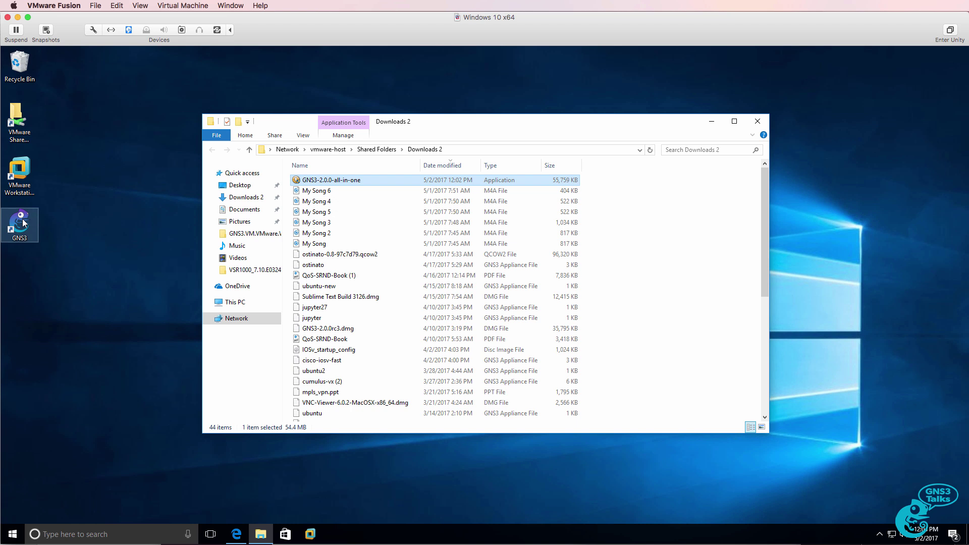
right_click(428, 542)
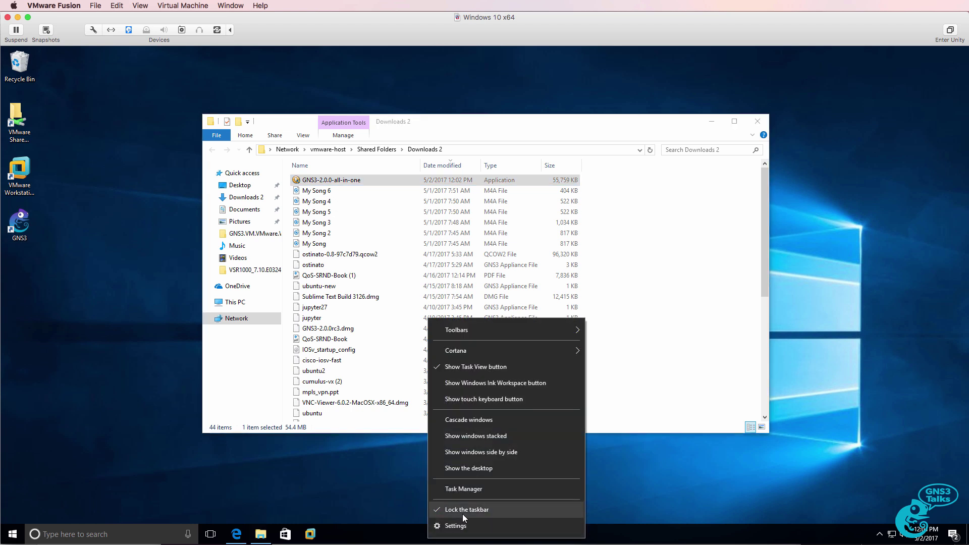
left_click(465, 497)
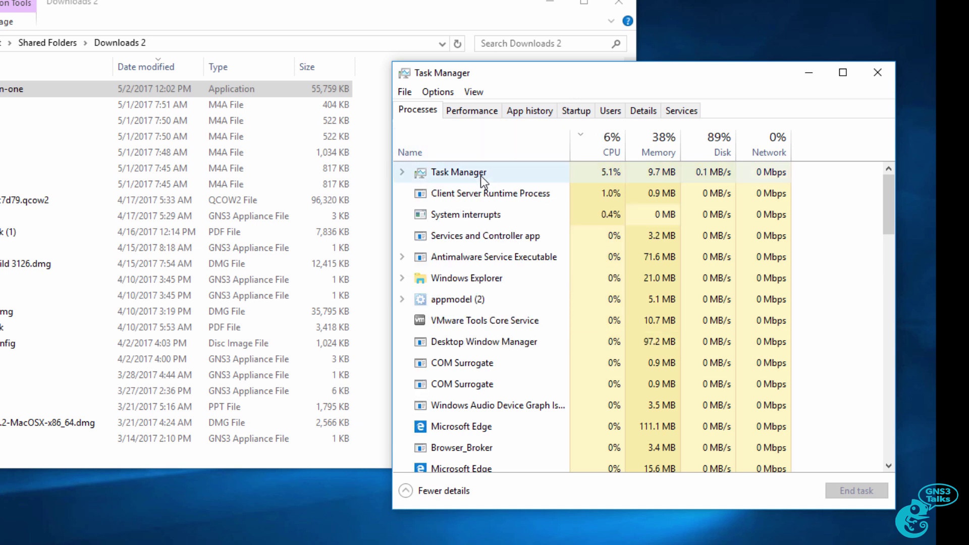
left_click(449, 150)
scroll(460, 286, "down", 2)
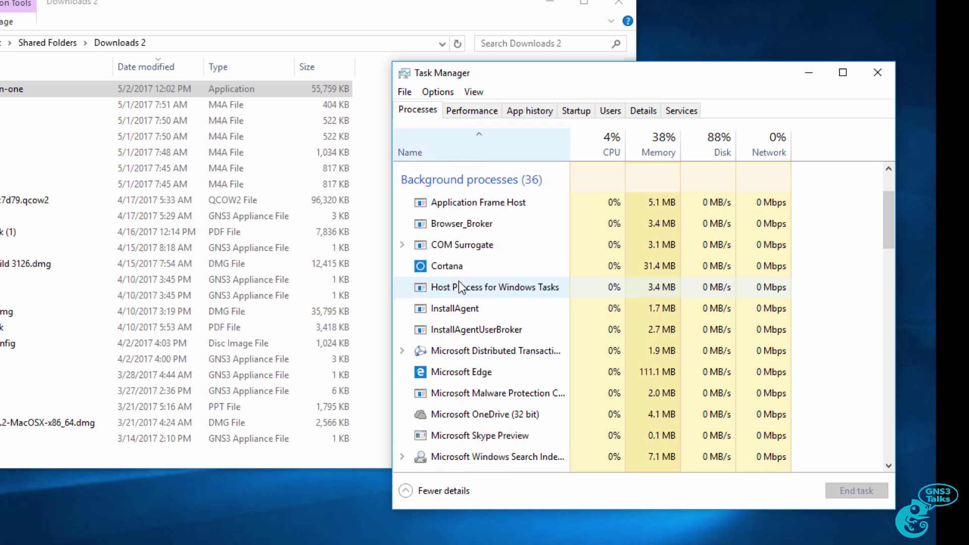
scroll(459, 284, "down", 1)
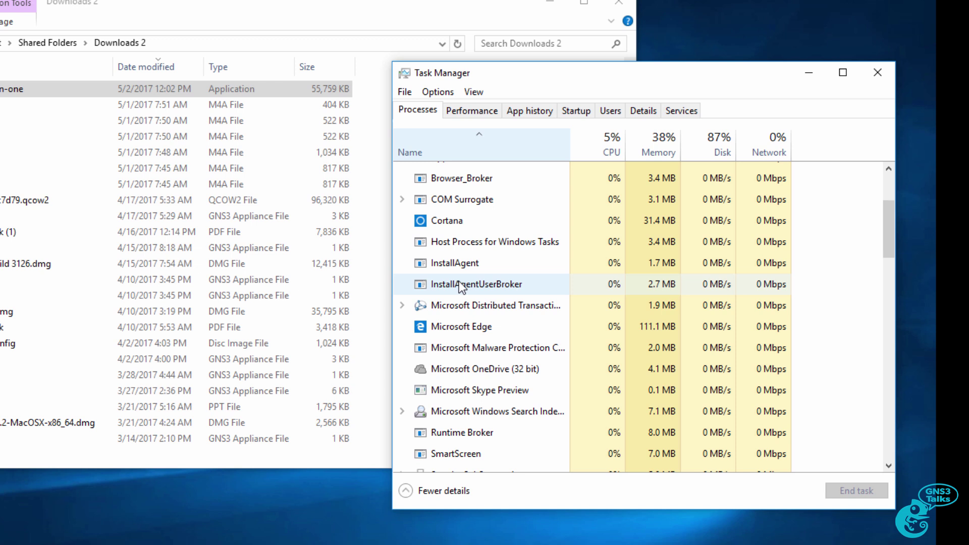
scroll(458, 281, "up", 1)
- Close Task Manager and launch GNS3-2.0.0-all-in-one, approving the UAC prompt
left_click(809, 73)
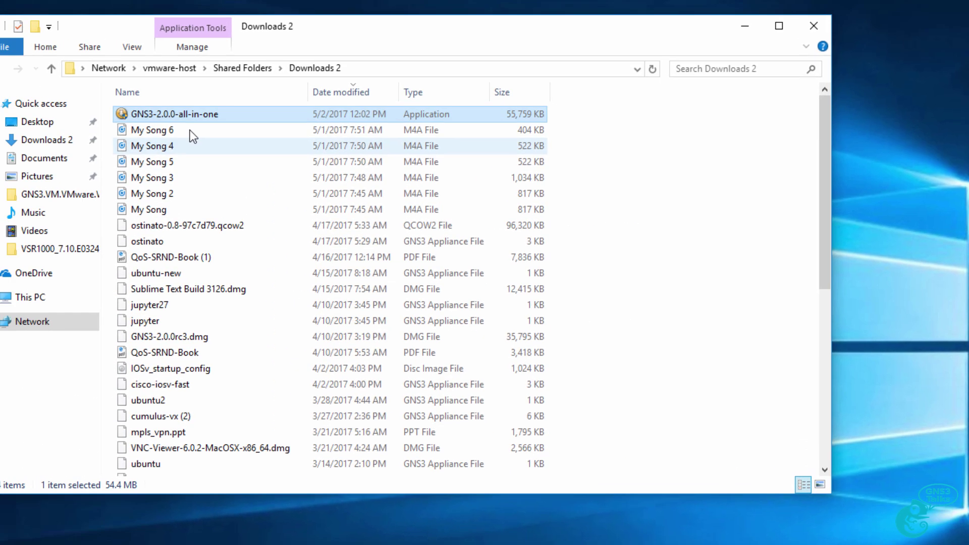
double_click(272, 126)
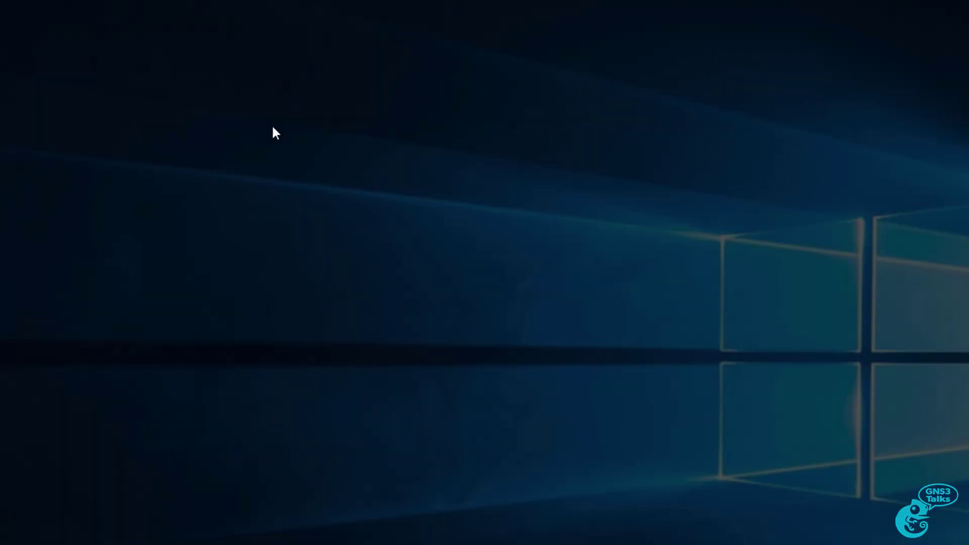
left_click(410, 393)
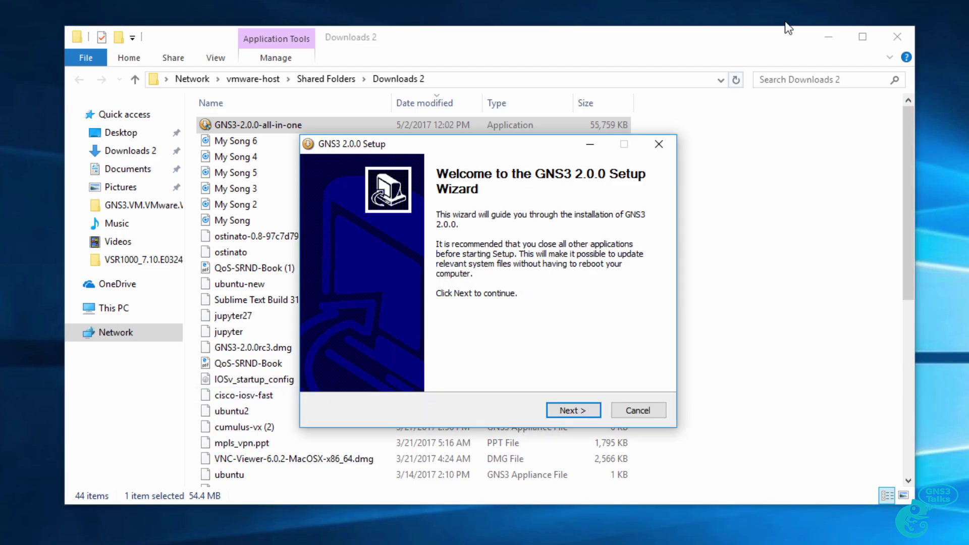
left_click(828, 37)
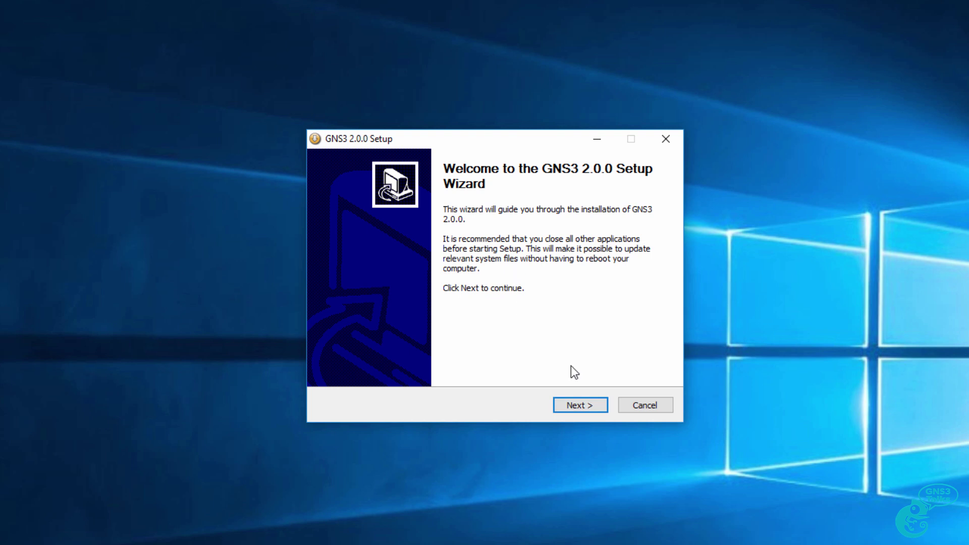
- Accept the GPL licence agreement and keep GNS3 as the Start Menu folder
left_click(586, 406)
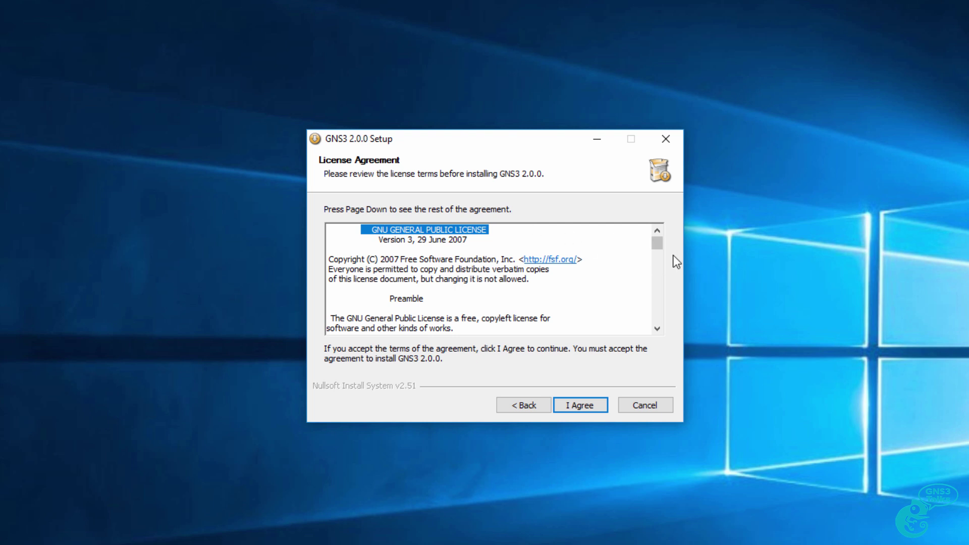
left_click(581, 406)
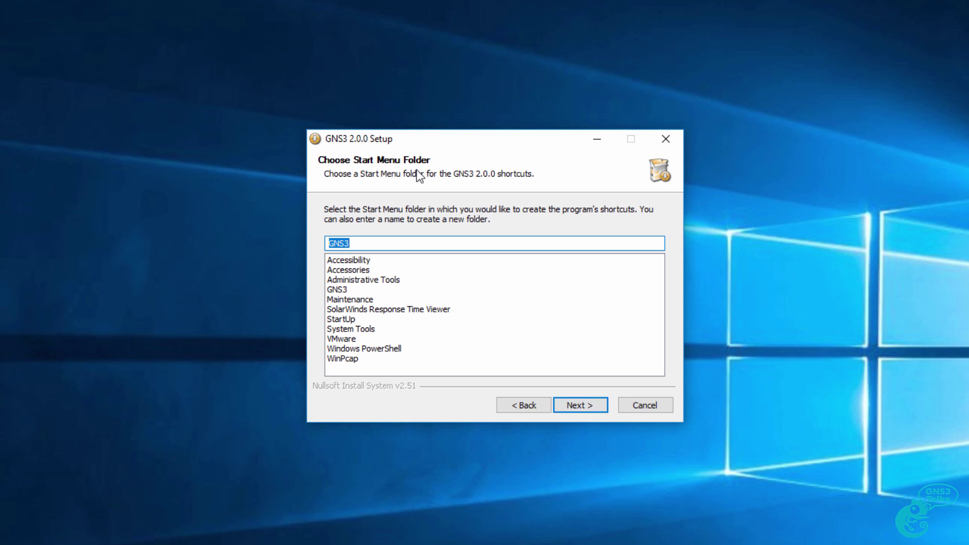
left_click(584, 409)
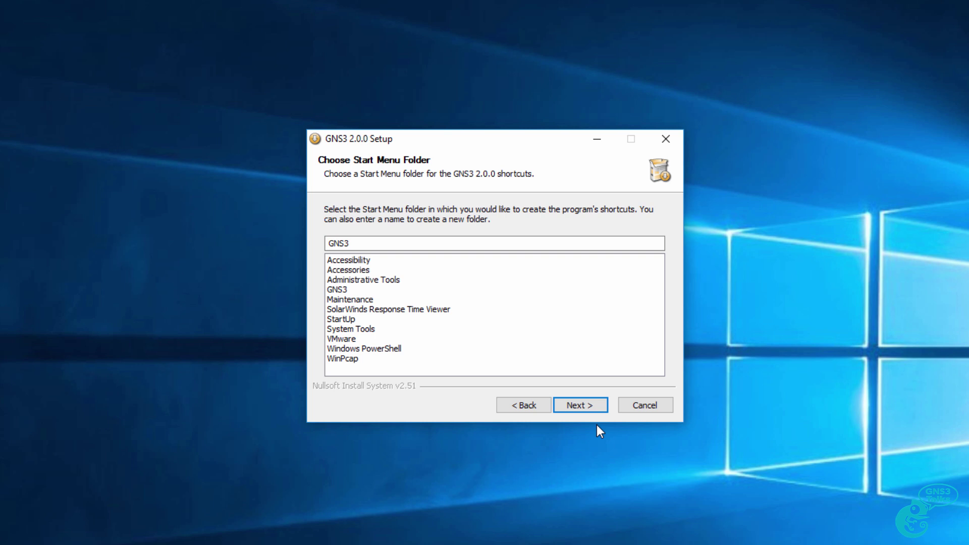
double_click(387, 245)
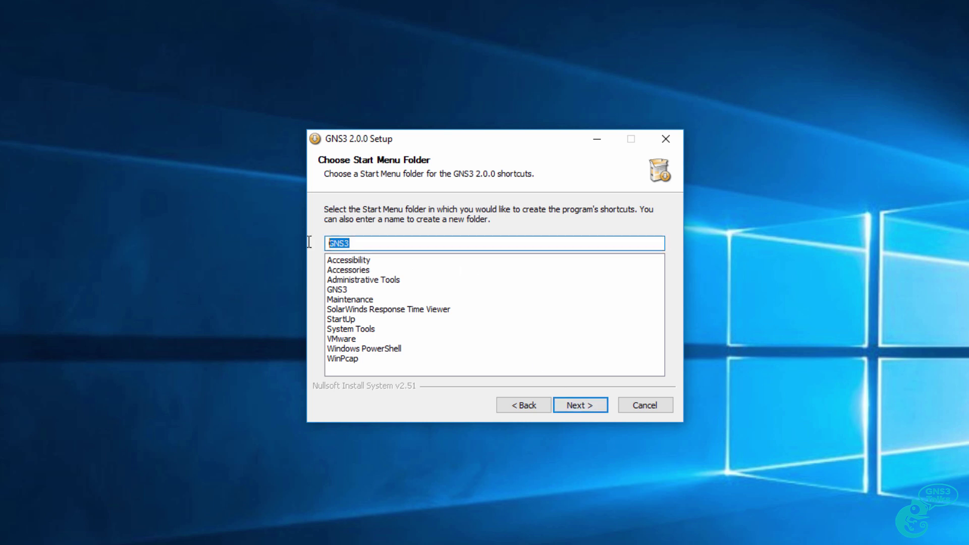
left_click(589, 409)
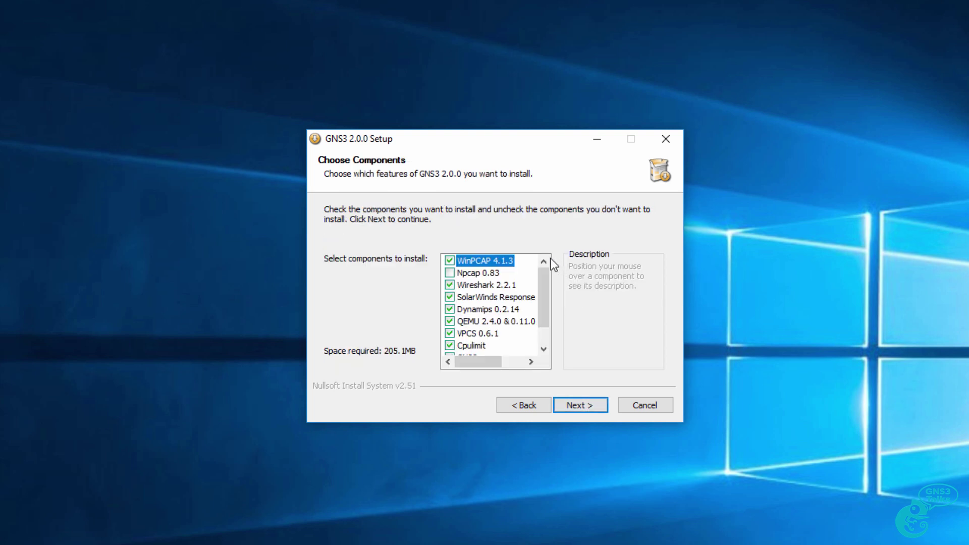
- Keep default components with WinPCAP but not Npcap, and install into C:\Program Files\GNS3
mouse_move(528, 265)
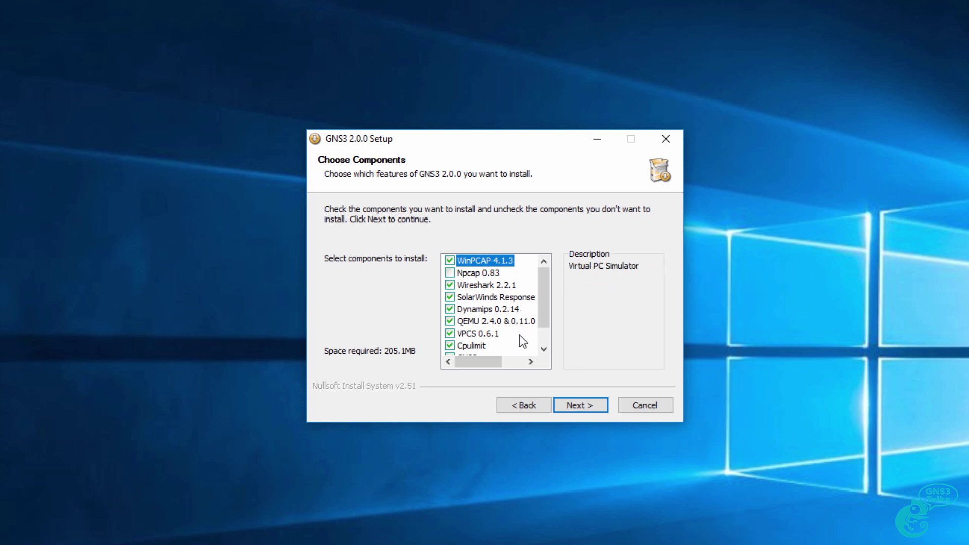
left_click_drag(543, 324, 581, 221)
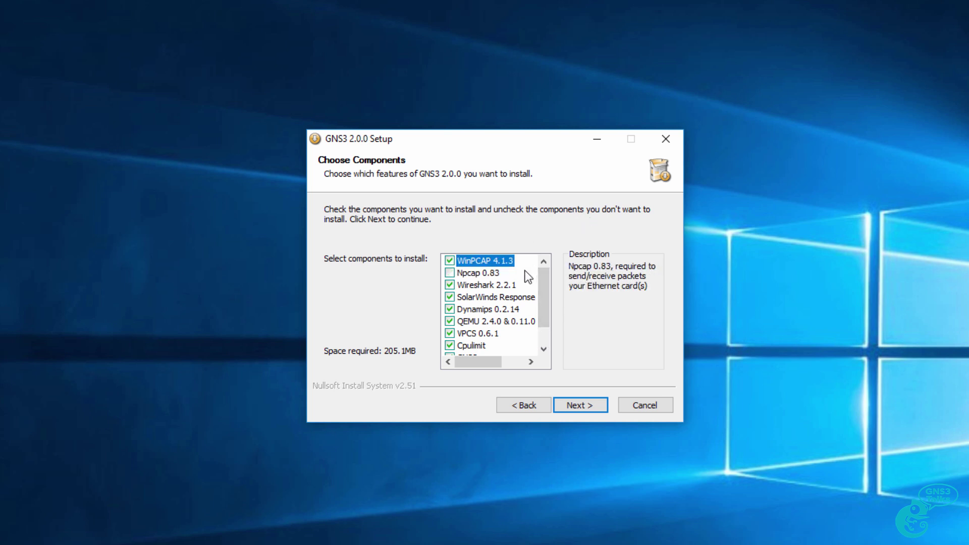
mouse_move(525, 323)
mouse_move(511, 301)
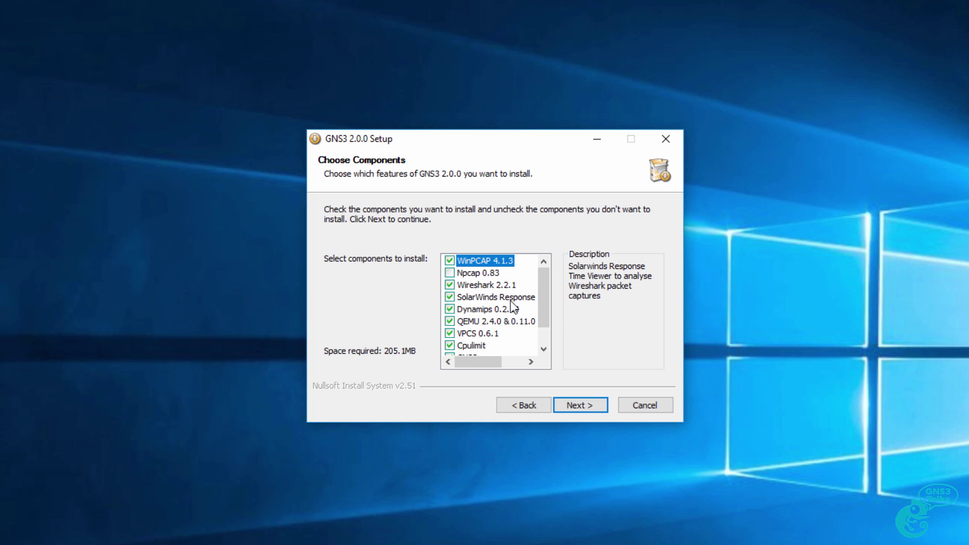
scroll(513, 306, "down", 1)
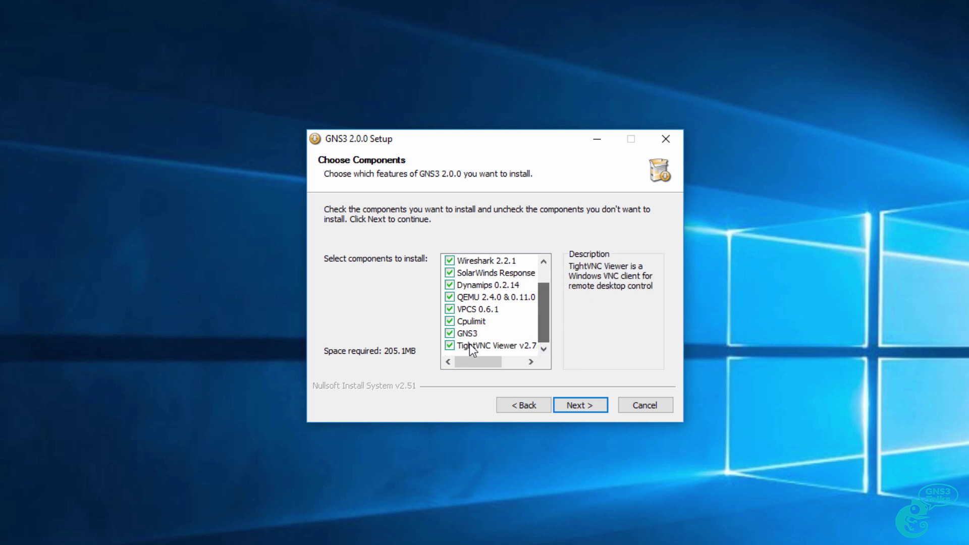
mouse_move(473, 337)
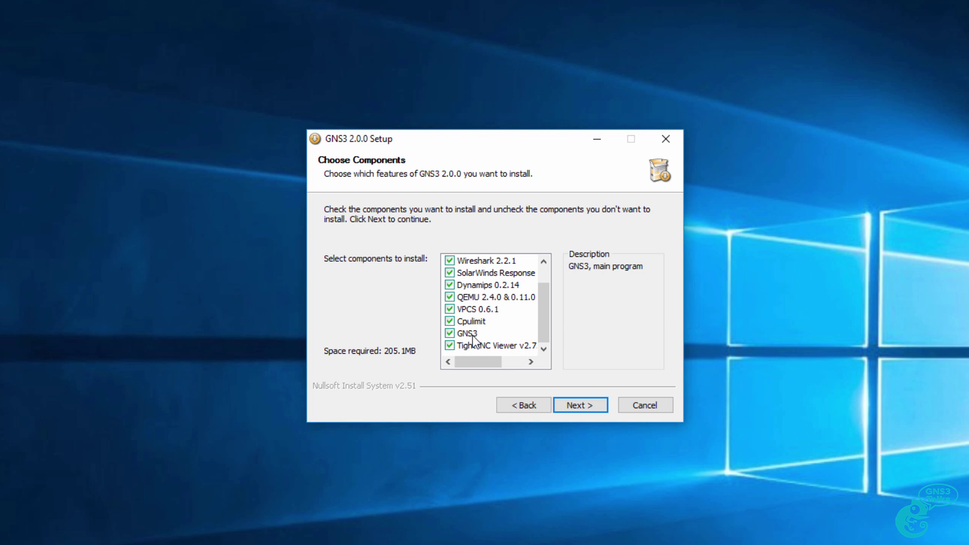
scroll(502, 301, "up", 1)
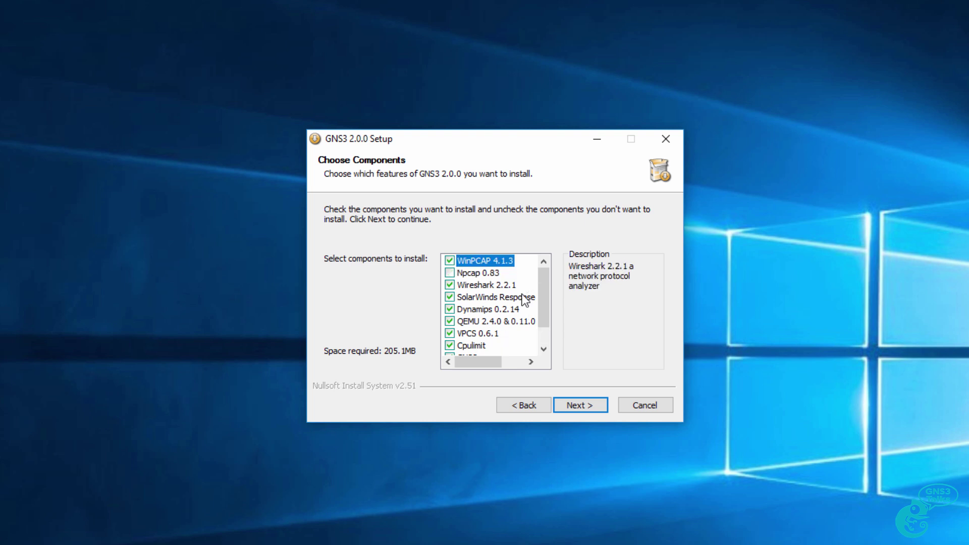
left_click(591, 400)
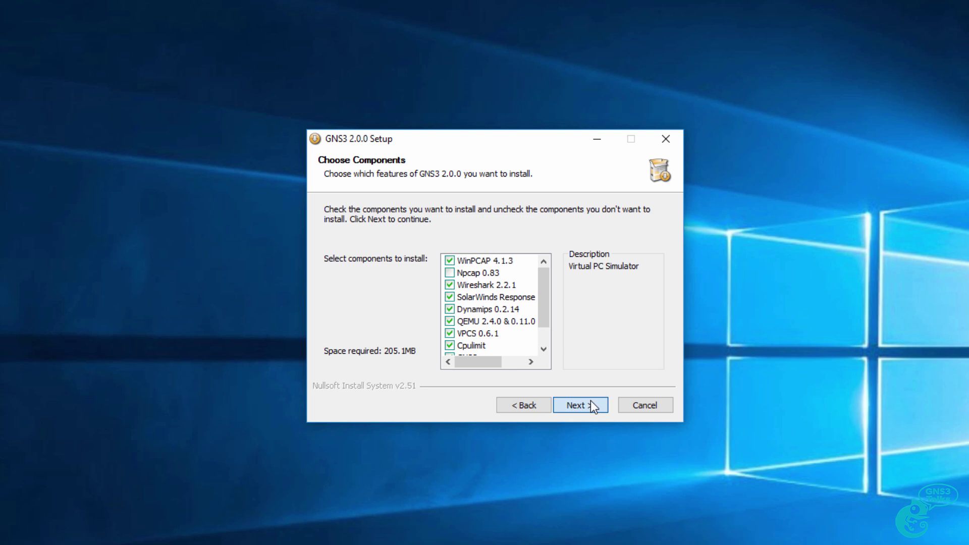
left_click(590, 401)
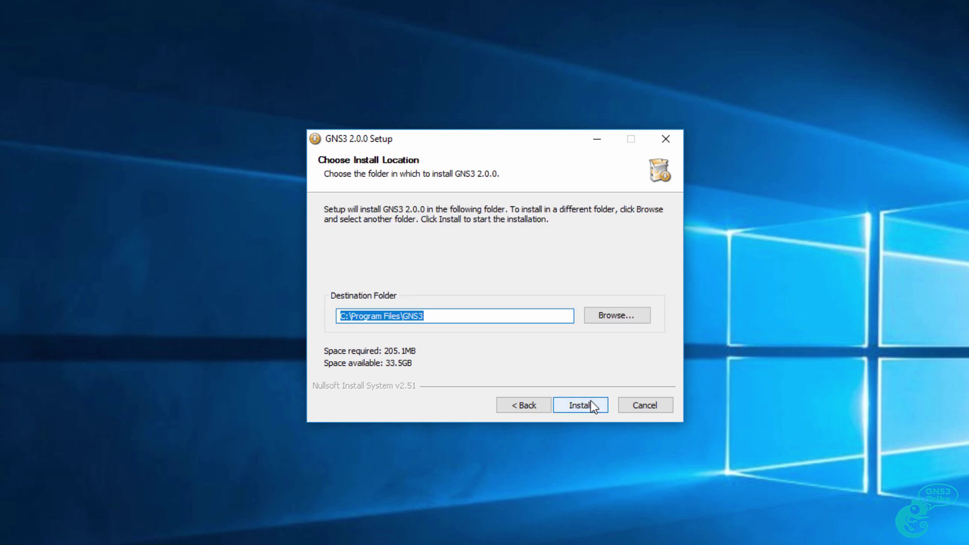
left_click(599, 406)
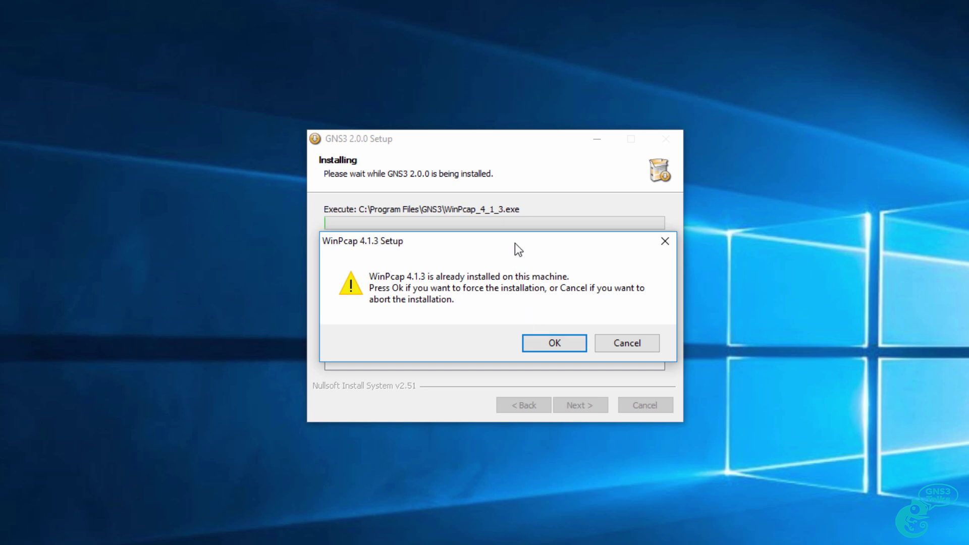
- Force a reinstall of WinPcap 4.1.3 and run its setup wizard through to Finish
left_click_drag(515, 243, 509, 341)
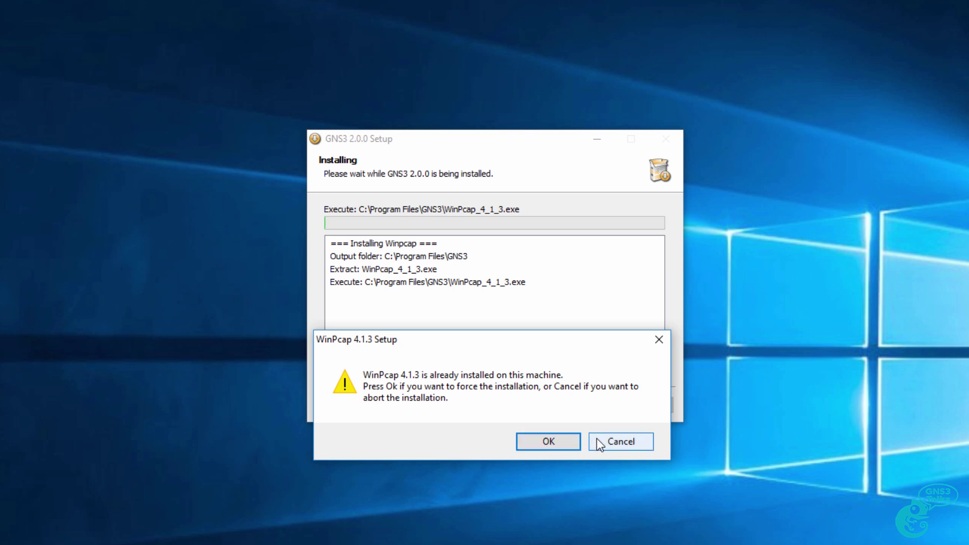
left_click(570, 439)
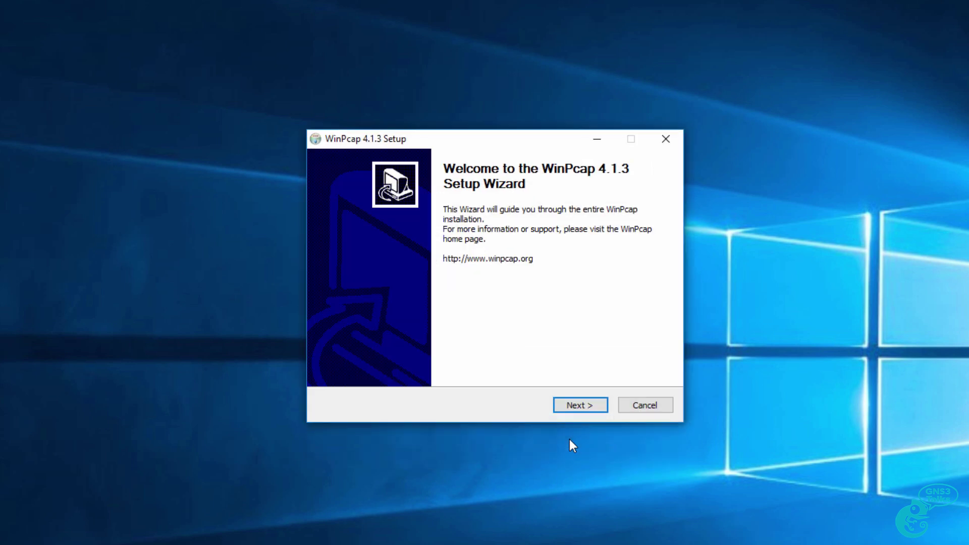
left_click(585, 406)
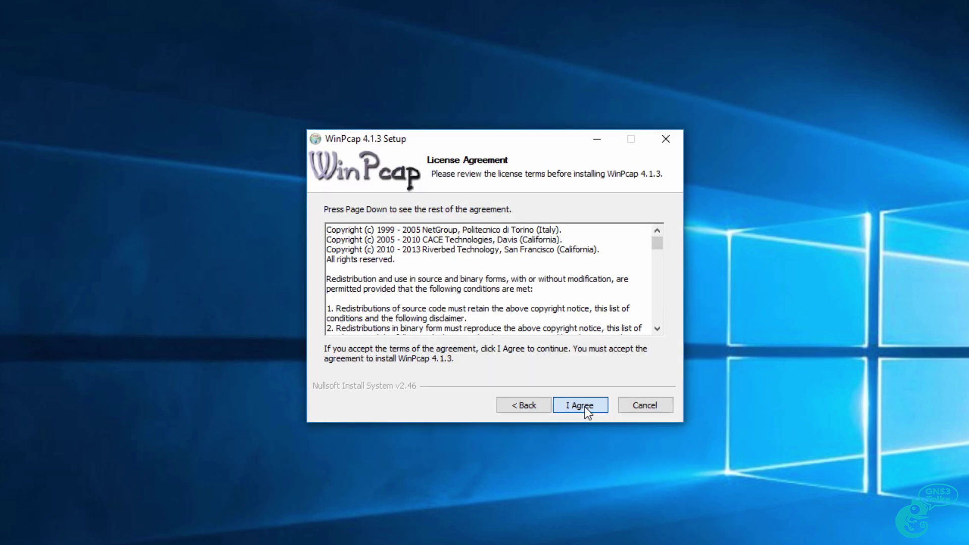
left_click(584, 406)
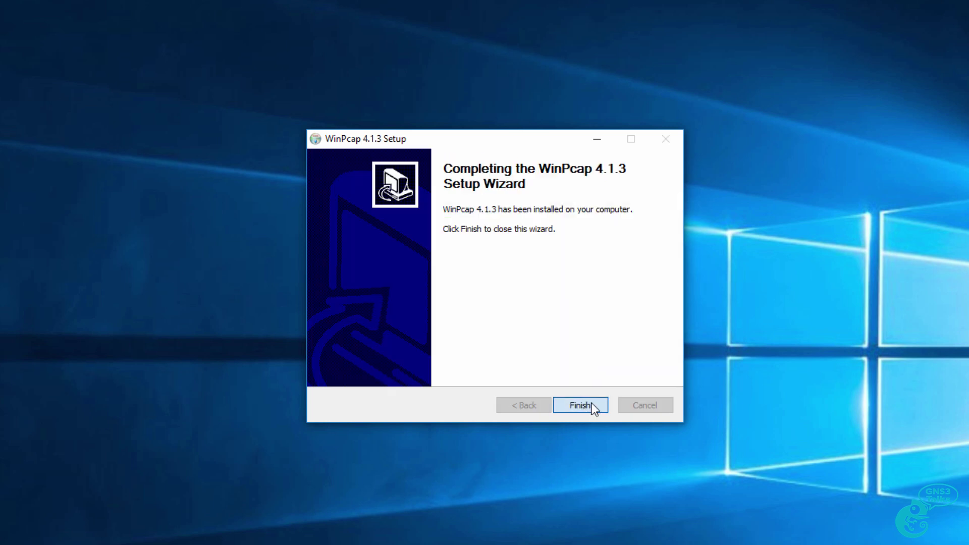
left_click(580, 405)
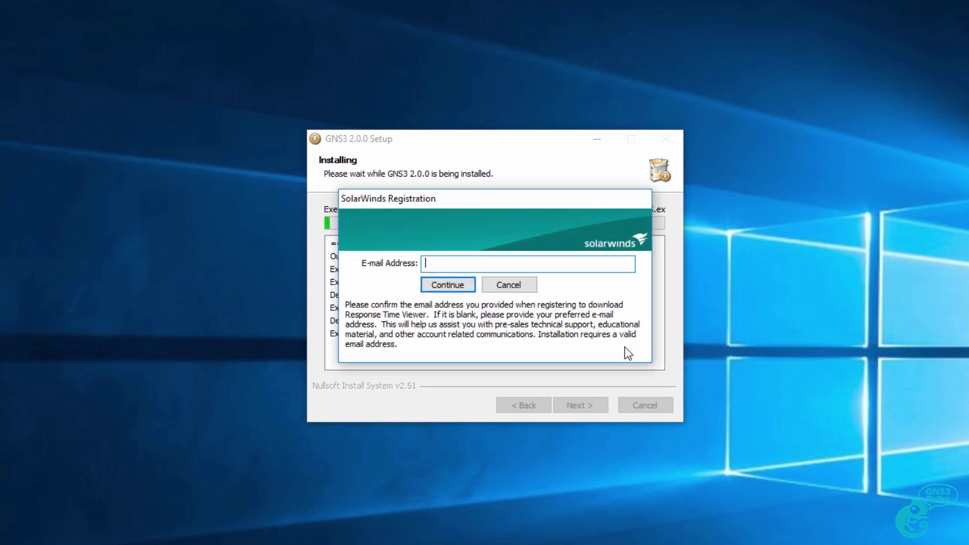
- Enter an e-mail address in the SolarWinds Registration field and continue
key("ctrl+v")
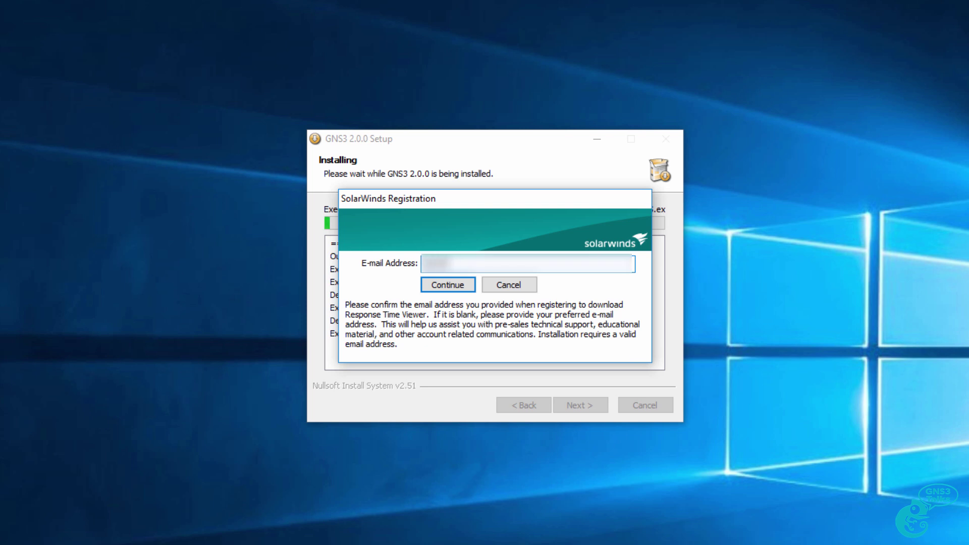
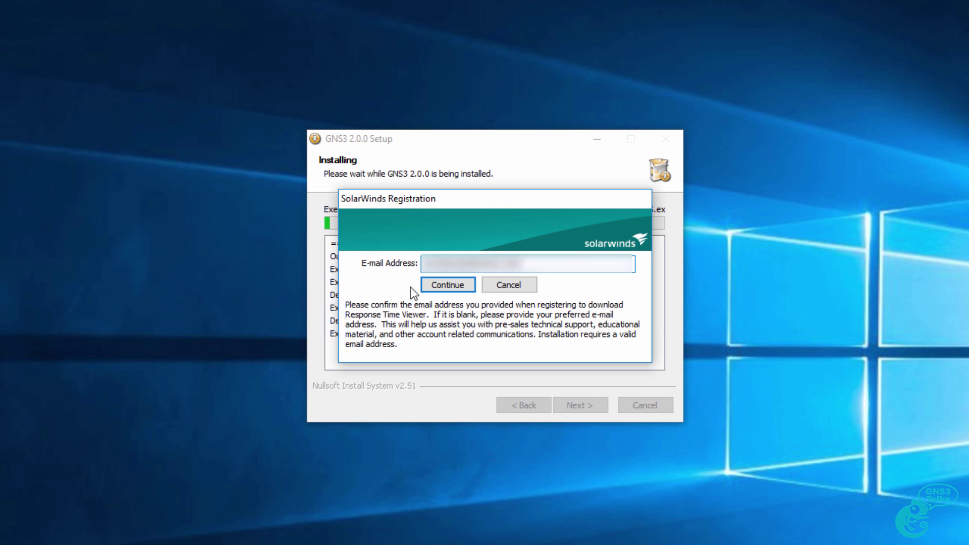
left_click(441, 281)
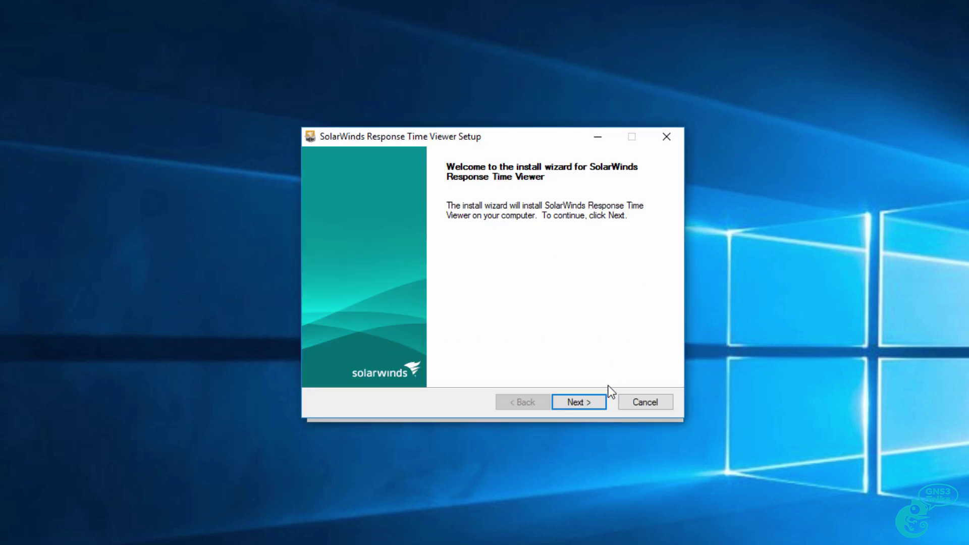
- Accept the Response Time Viewer licence terms and install it to completion
left_click(598, 402)
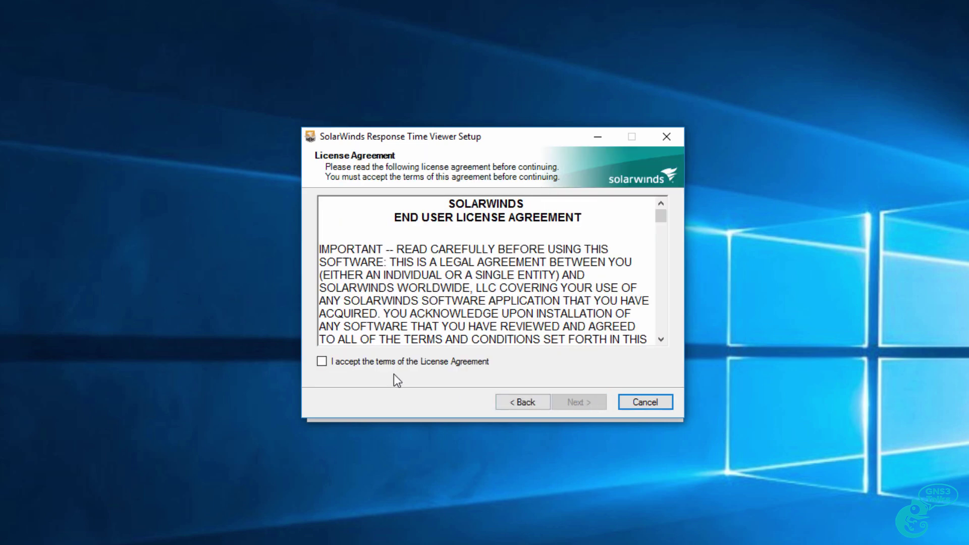
left_click(394, 364)
left_click(582, 407)
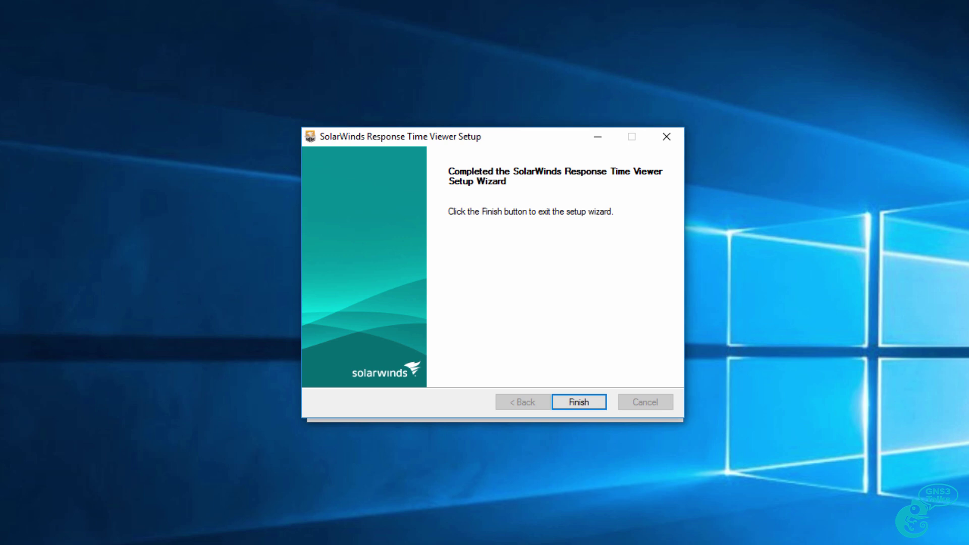
left_click(586, 402)
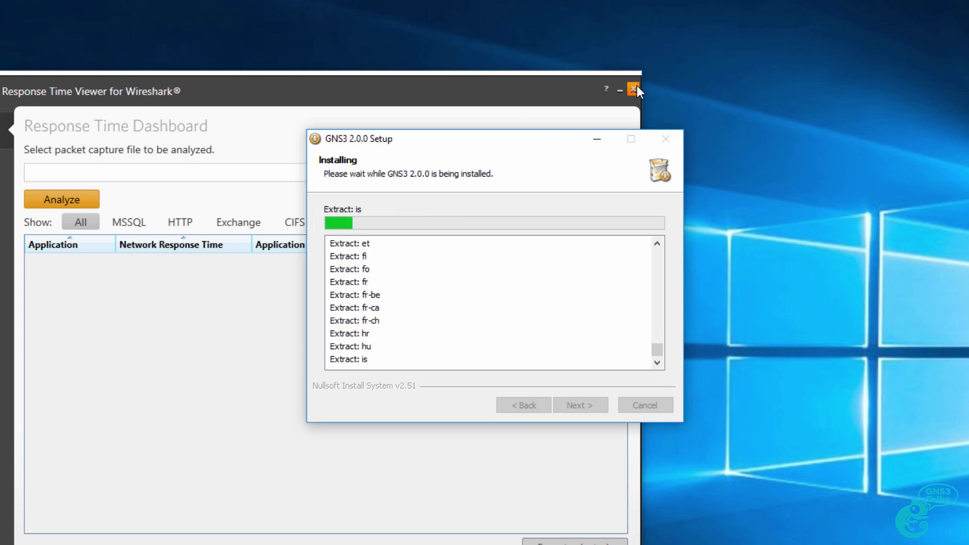
- Close Response Time Viewer, decline the SolarWinds Toolset, and finish setup with Start GNS3 kept ticked
left_click(633, 89)
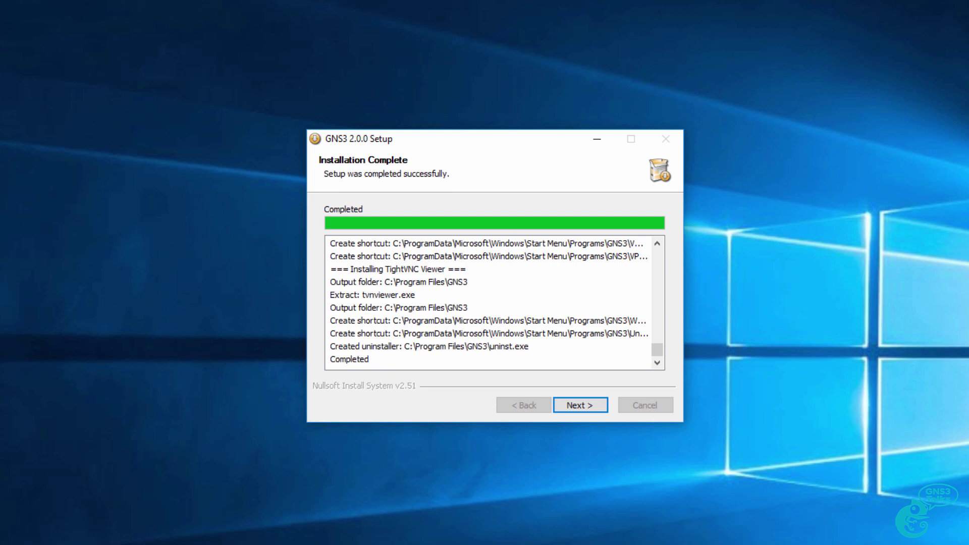
left_click(565, 406)
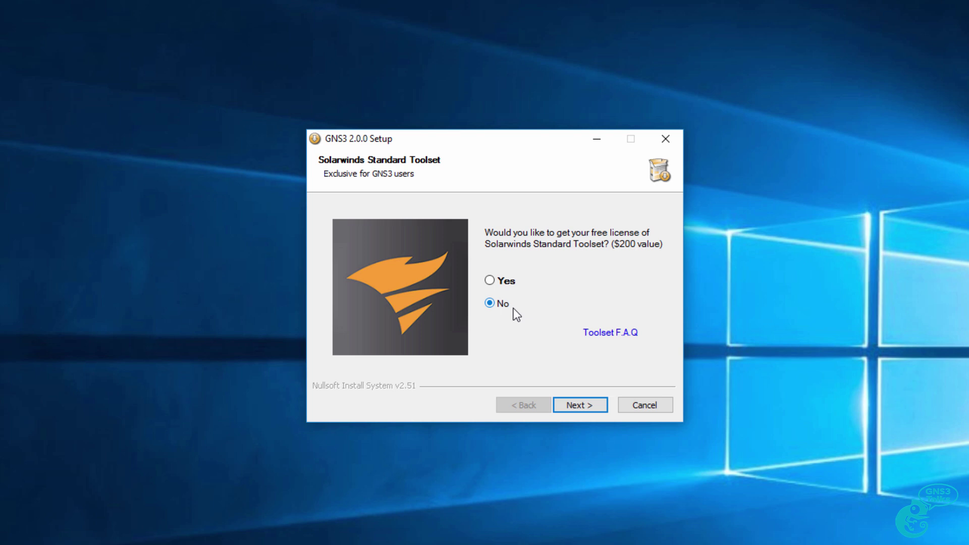
left_click(589, 409)
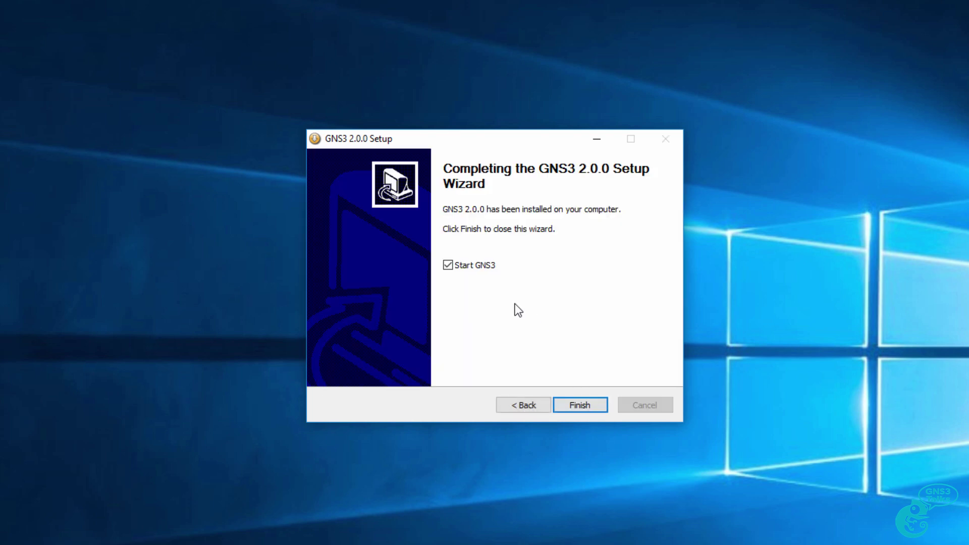
left_click(460, 266)
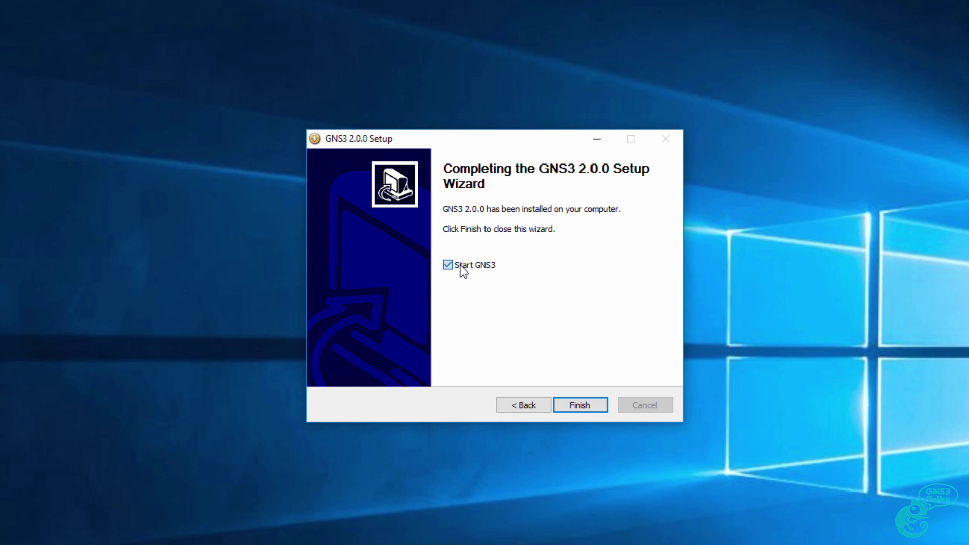
left_click(580, 405)
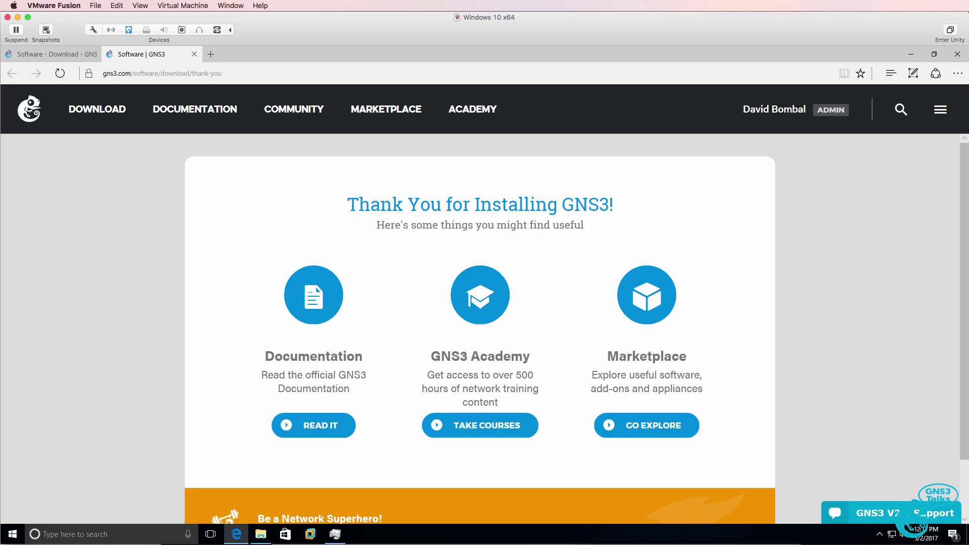
- Minimize the browser and bring up VMware Workstation showing the powered-off GNS3 VM
key("super+d")
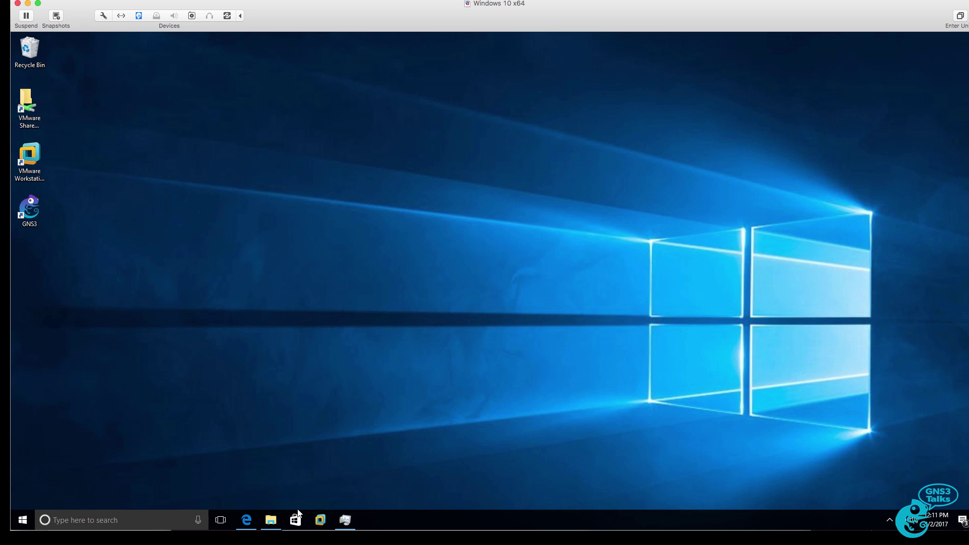
left_click(320, 519)
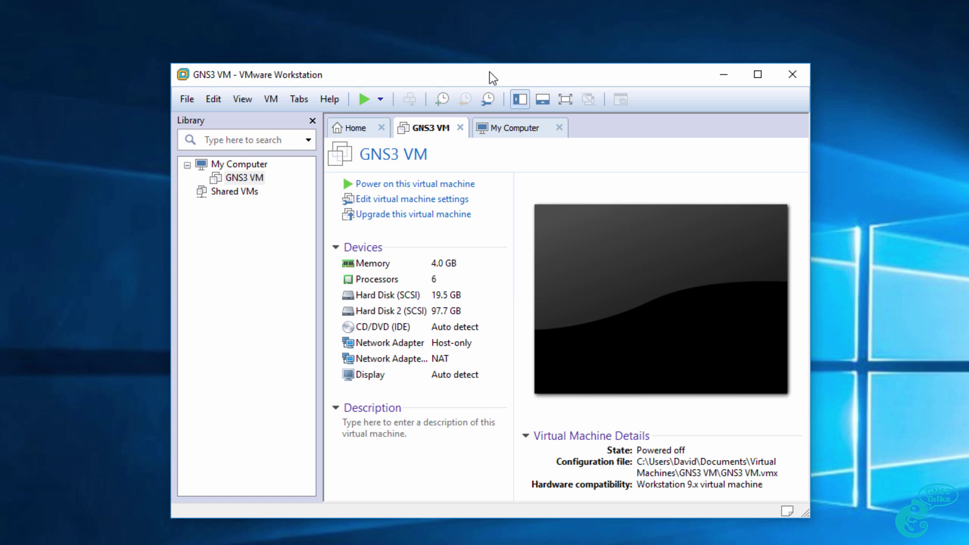
- Power on the GNS3 VM and dismiss its information screen to reach the console menu
left_click(414, 183)
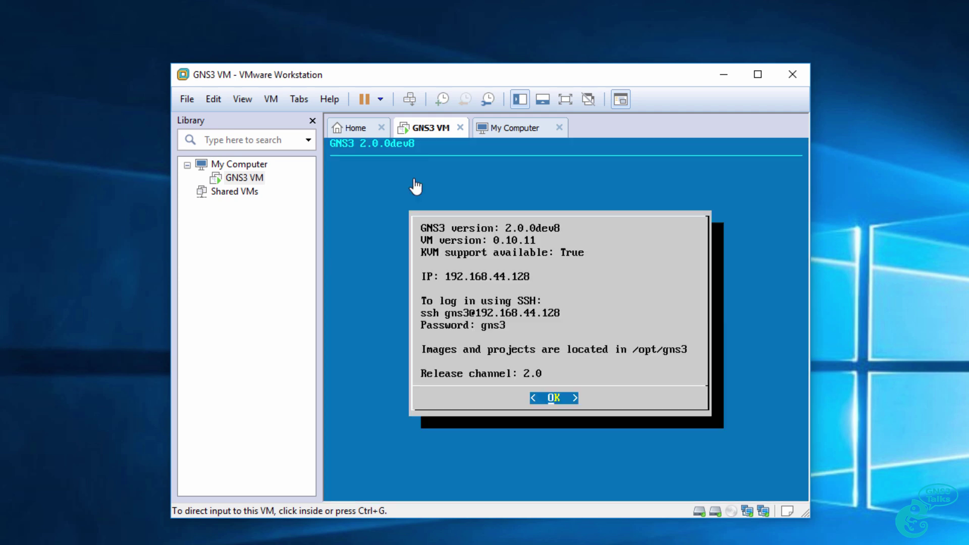
left_click(477, 202)
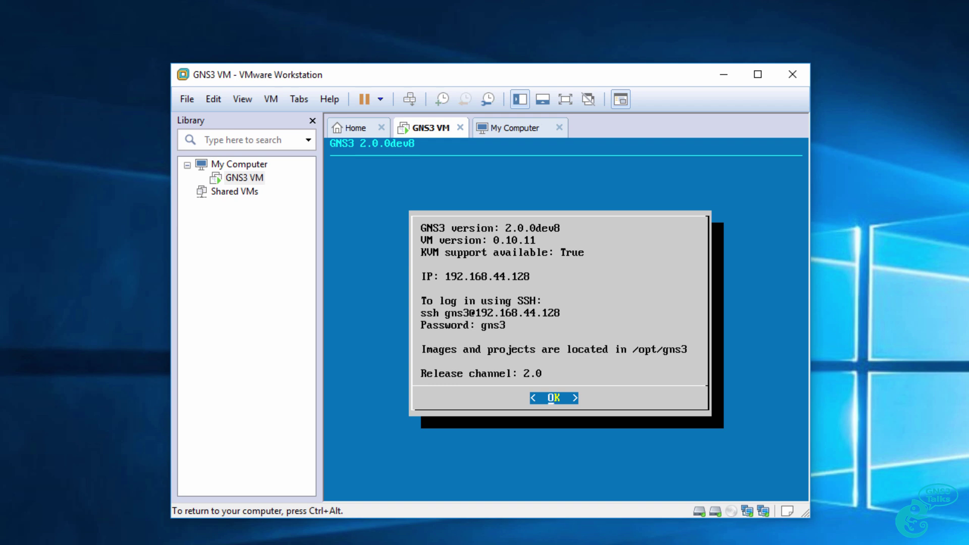
key("Return")
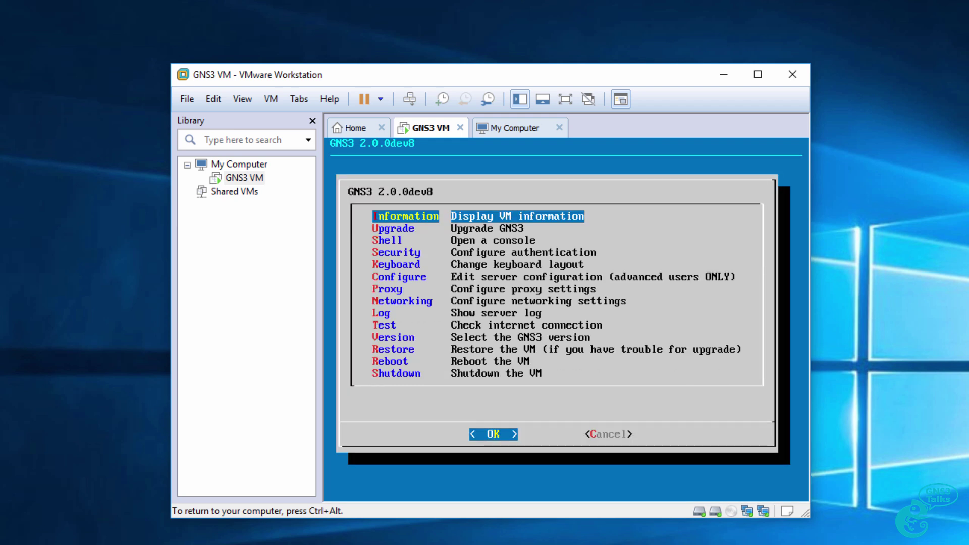
- Open Version selection and accept both testers-only warnings to reveal versions 1.4 through 2.0
key("Down")
key("Down")
key("Down")
key("Down")
key("Down")
key("Down")
key("Down")
key("Down")
key("Down")
key("Down")
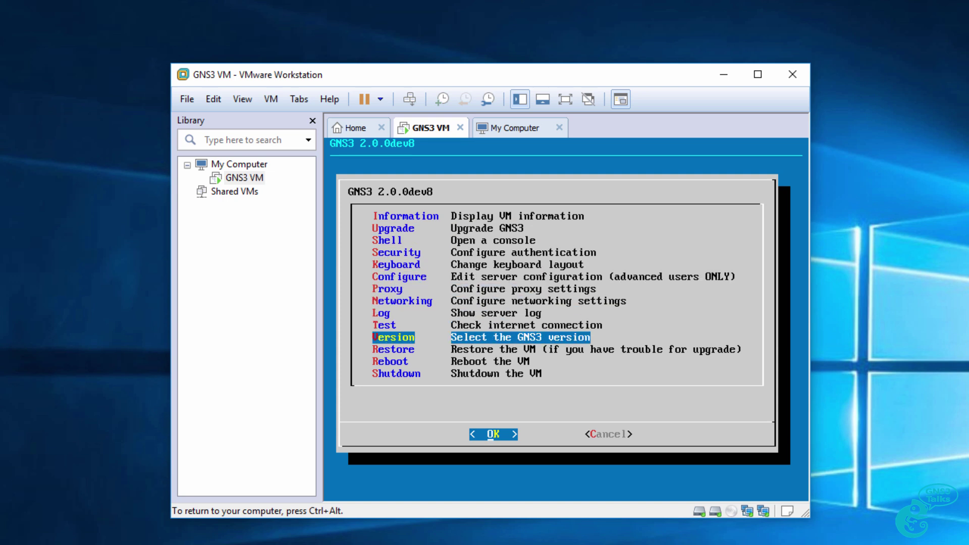
key("Return")
key("Right")
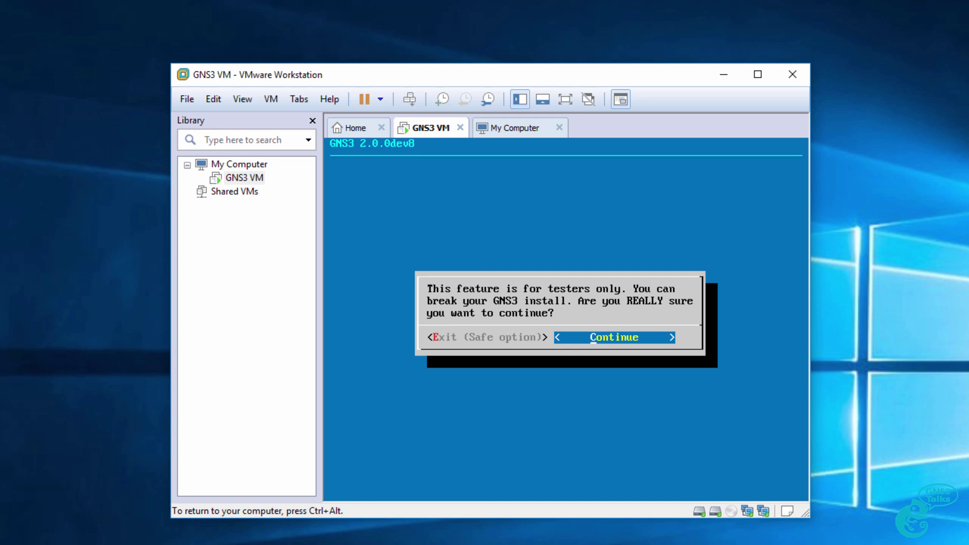
key("Return")
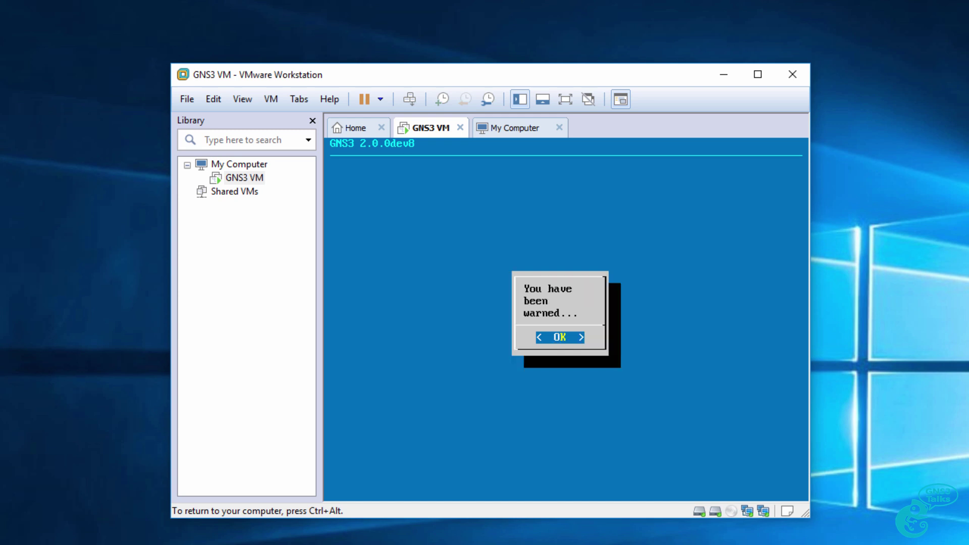
key("Return")
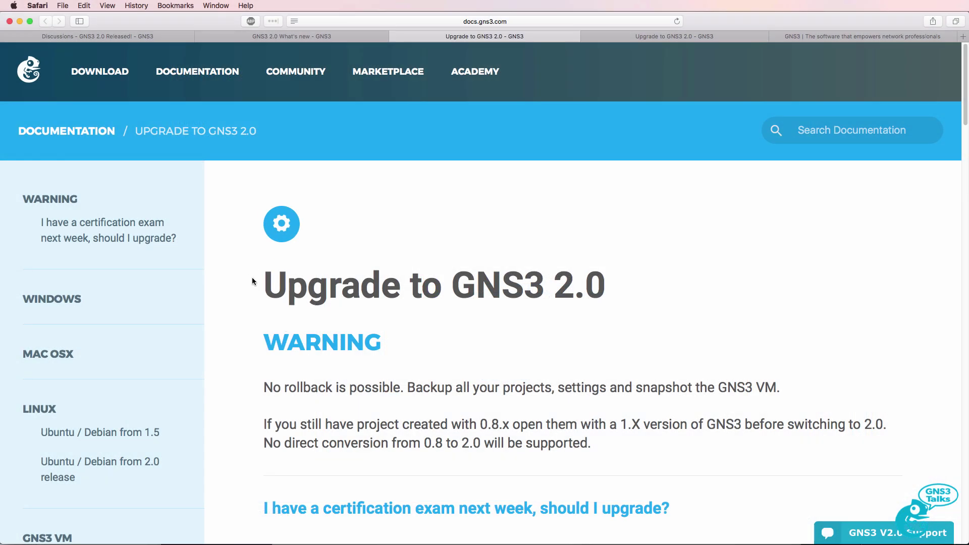
- Read the Upgrade to GNS3 2.0 guide down to its note advising Upgrade when 2.0 is missing
left_click_drag(253, 281, 661, 284)
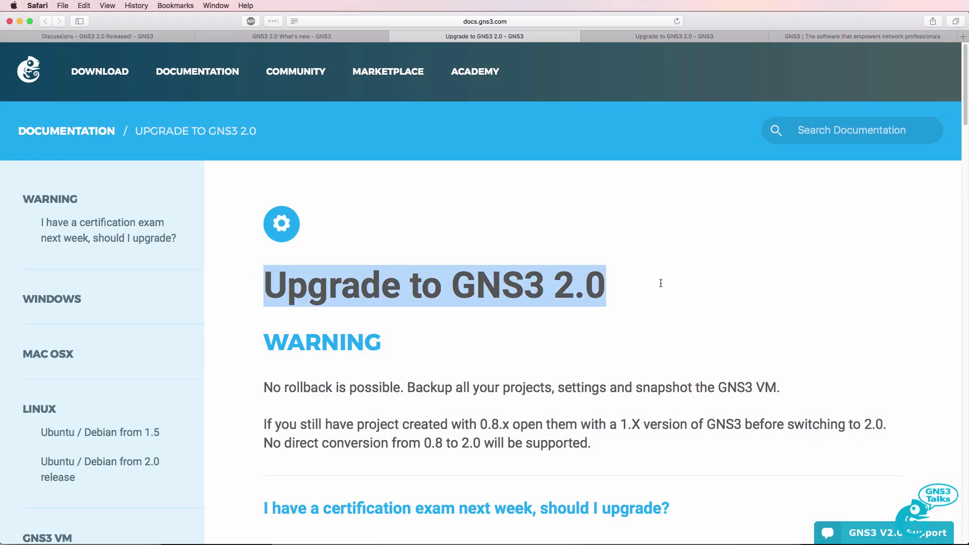
scroll(965, 108, "down", 20)
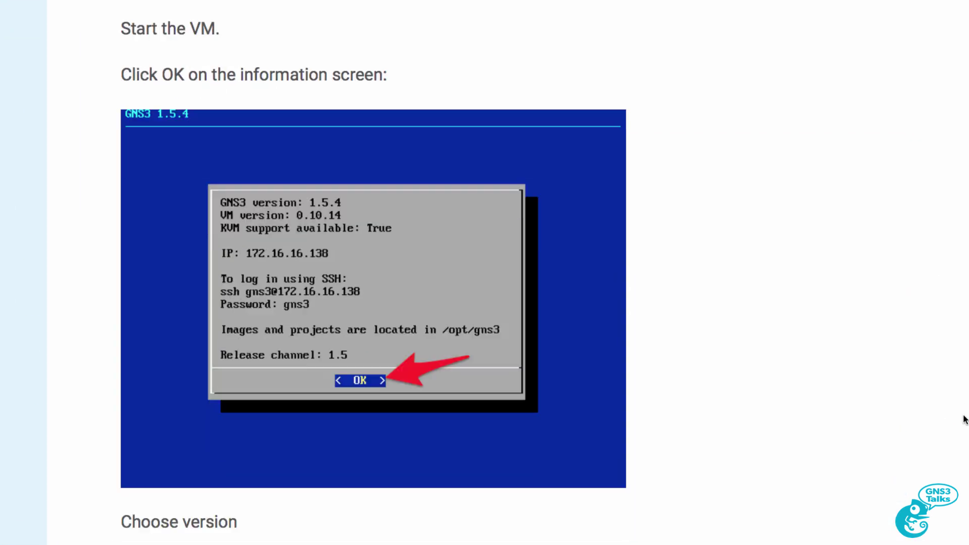
scroll(964, 424, "down", 3)
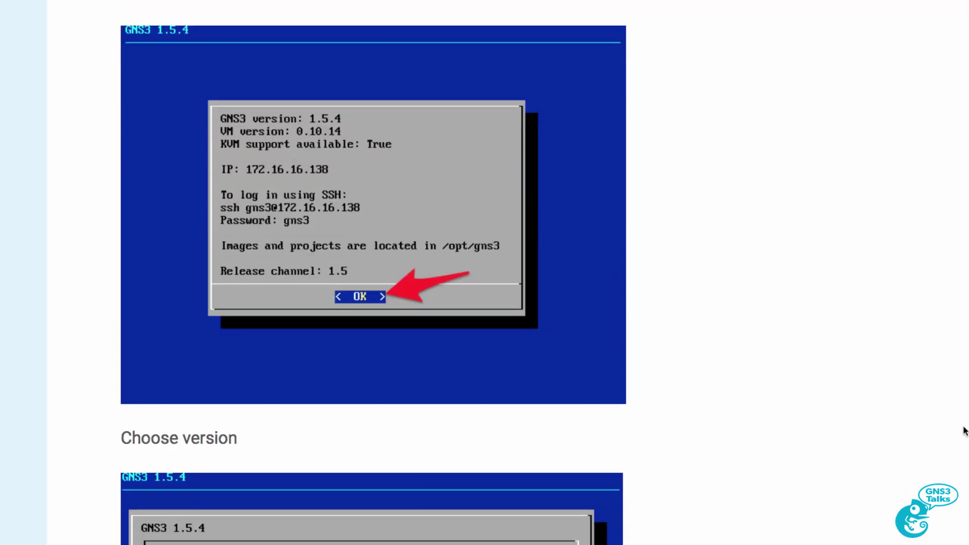
scroll(407, 288, "up", 3)
scroll(407, 289, "down", 12)
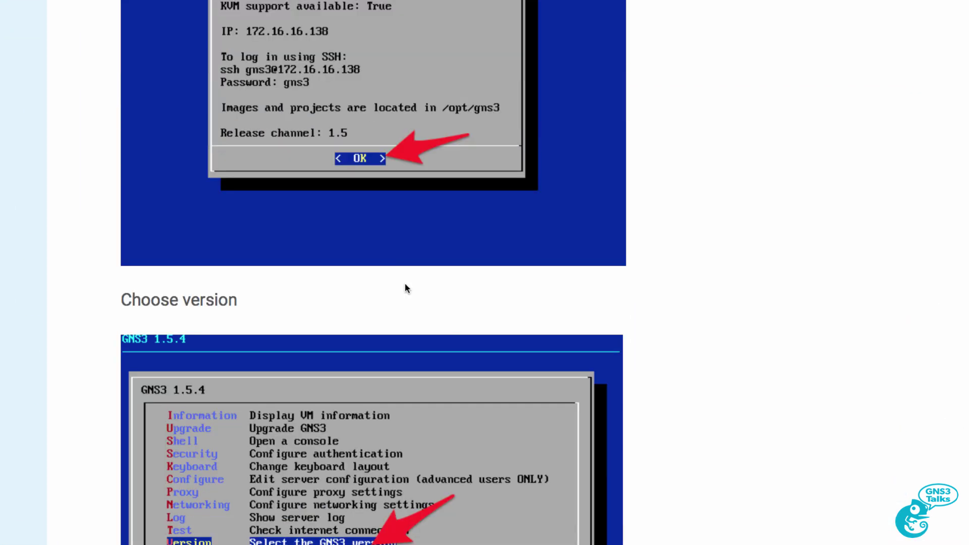
scroll(363, 341, "down", 13)
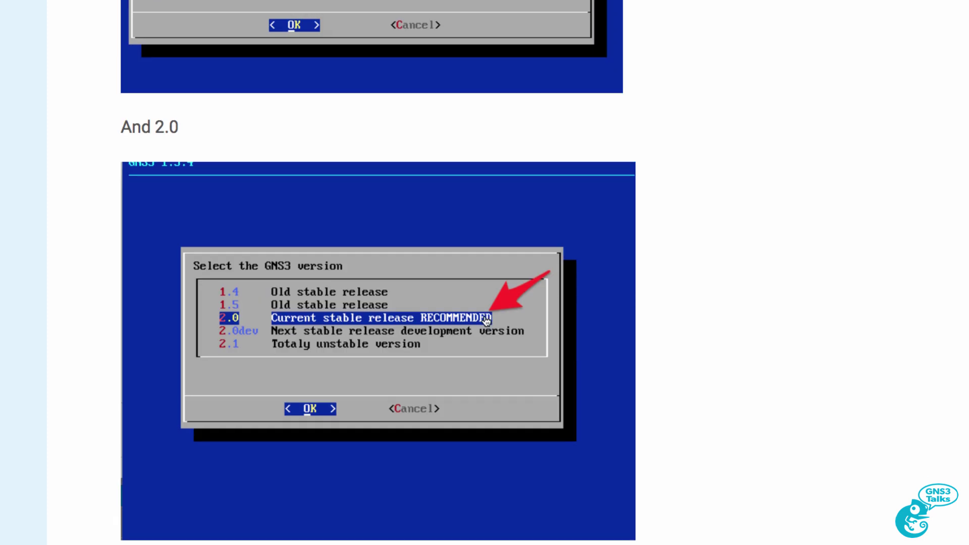
scroll(486, 321, "down", 3)
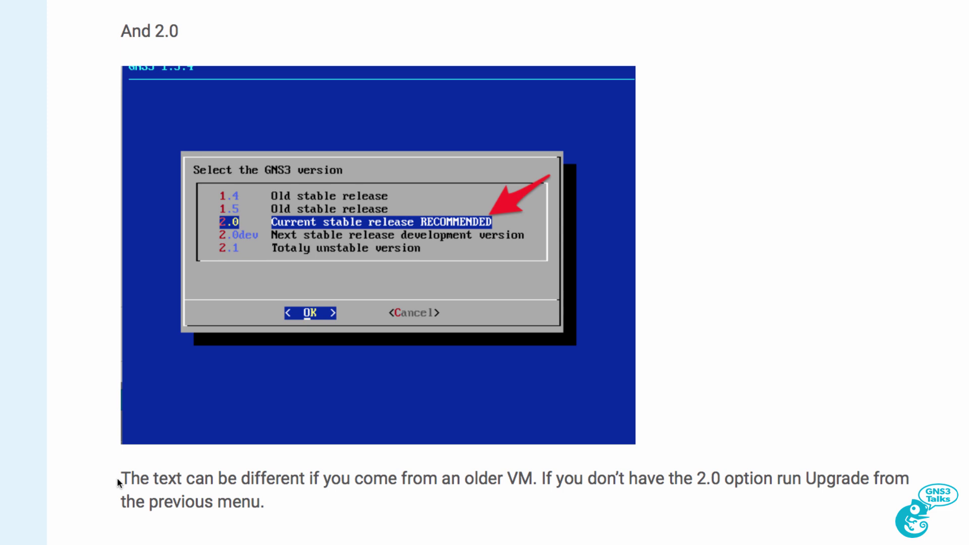
left_click_drag(118, 479, 323, 518)
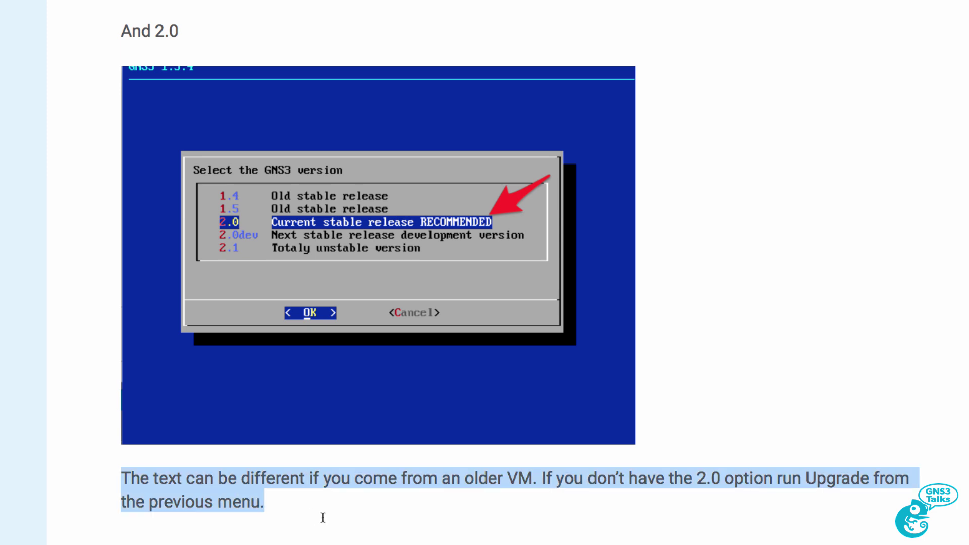
left_click_drag(564, 479, 913, 522)
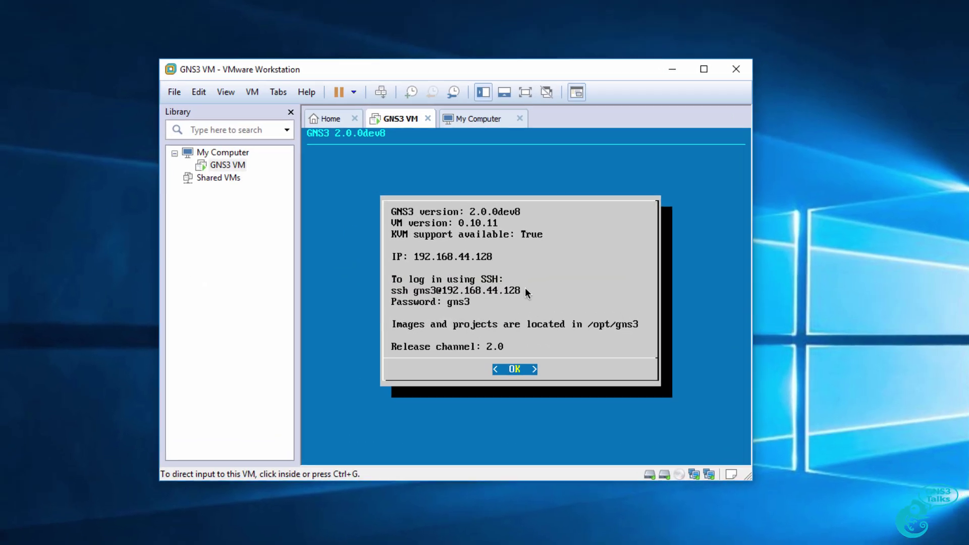
- Reopen the version list past the testers-only warning, then cancel back to the main menu
key("Return")
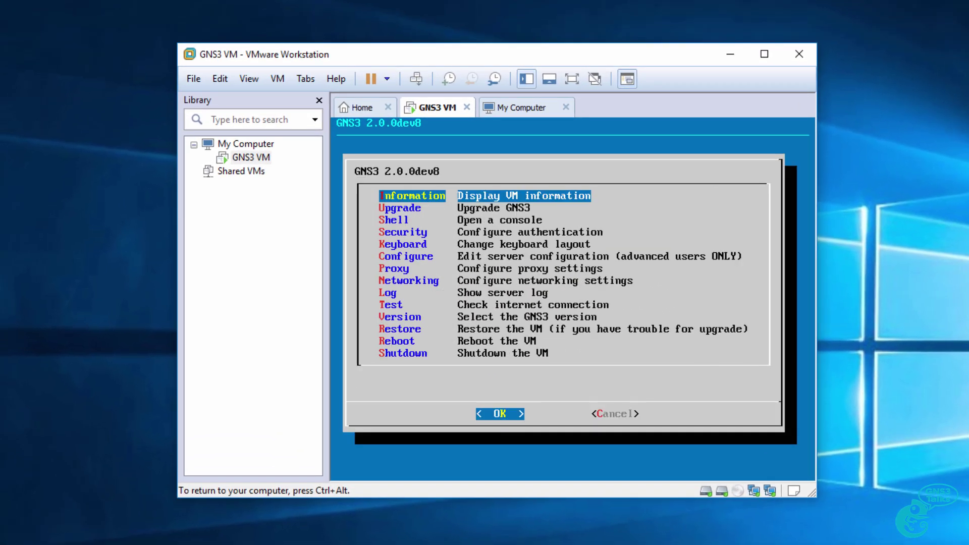
key("Down")
key("Down")
key("Down")
key("Down")
key("Down")
key("Down")
key("Down")
key("Down")
key("Down")
key("Down")
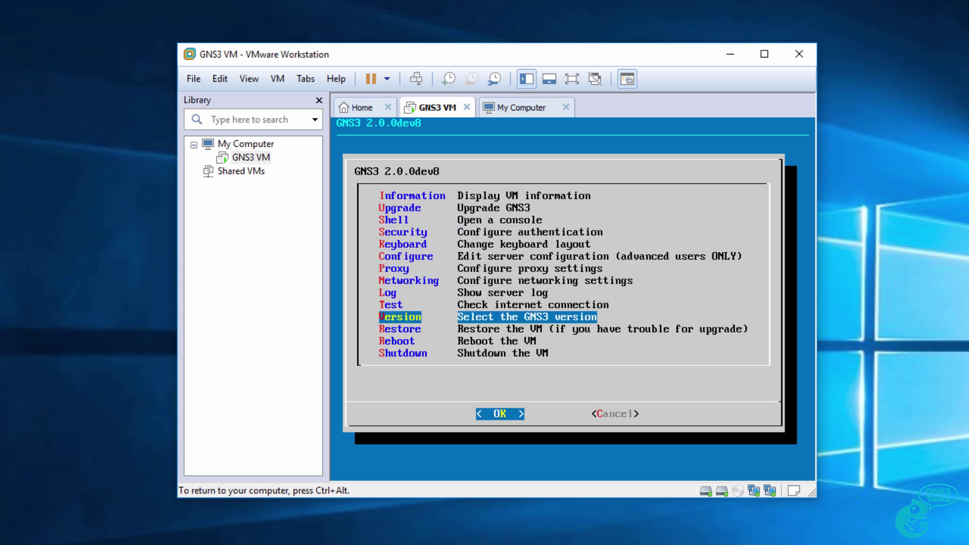
key("Return")
key("Right")
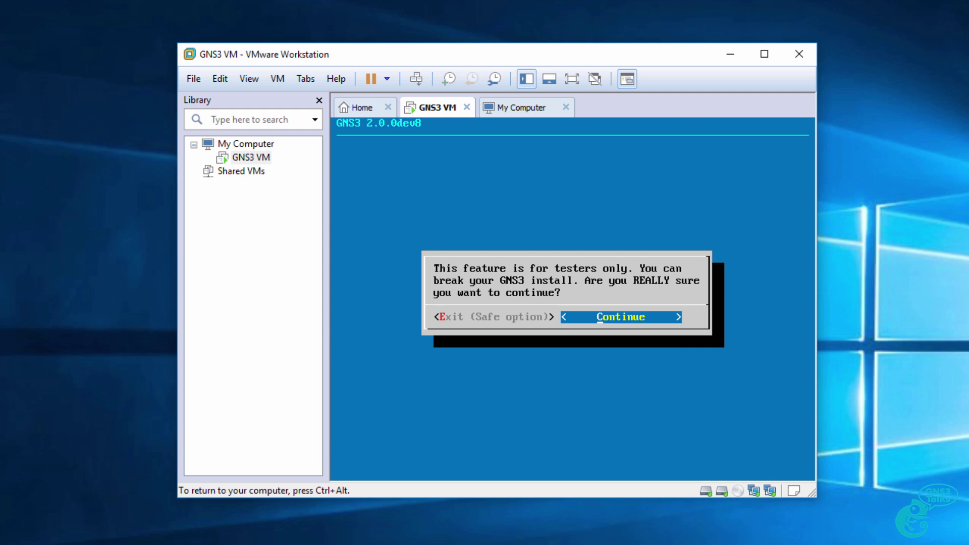
key("Return")
key("Return")
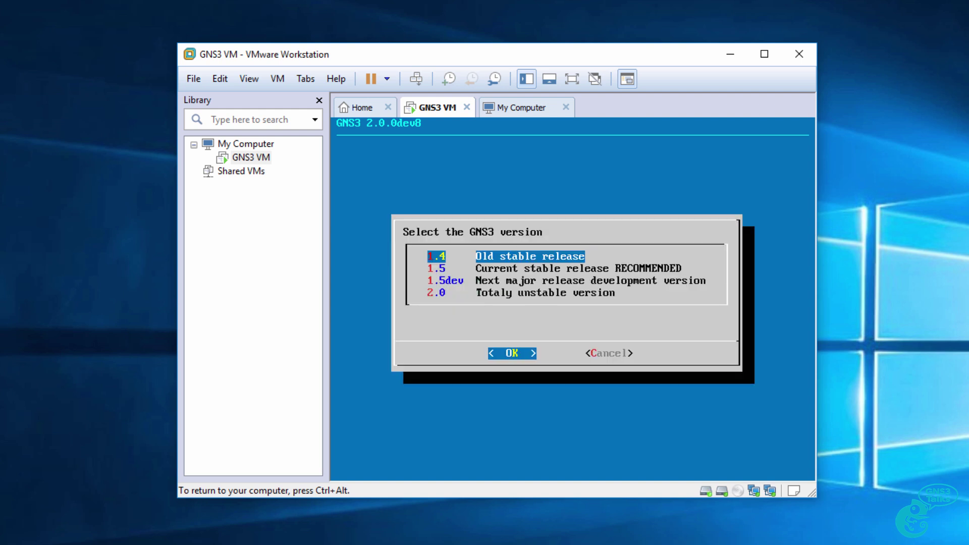
key("Down")
key("Down")
key("Down")
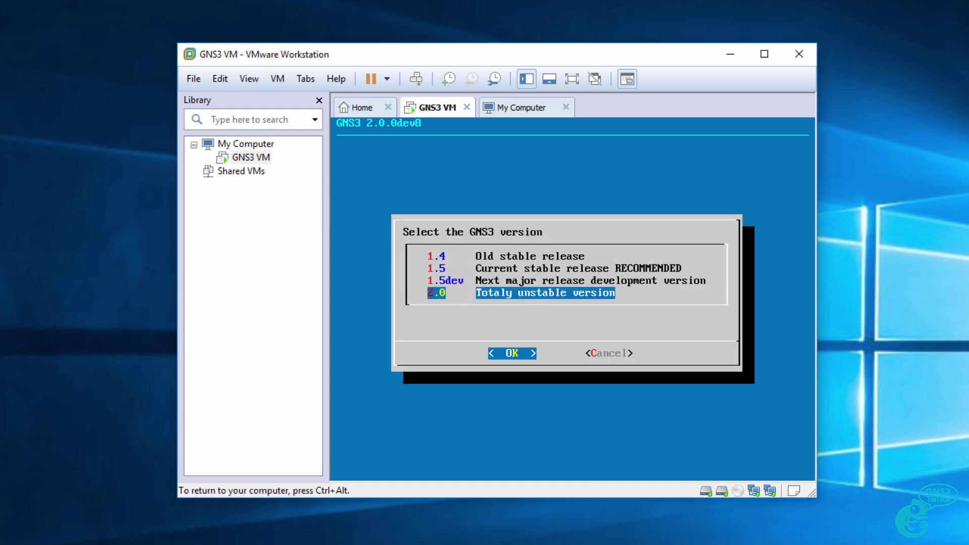
key("Tab")
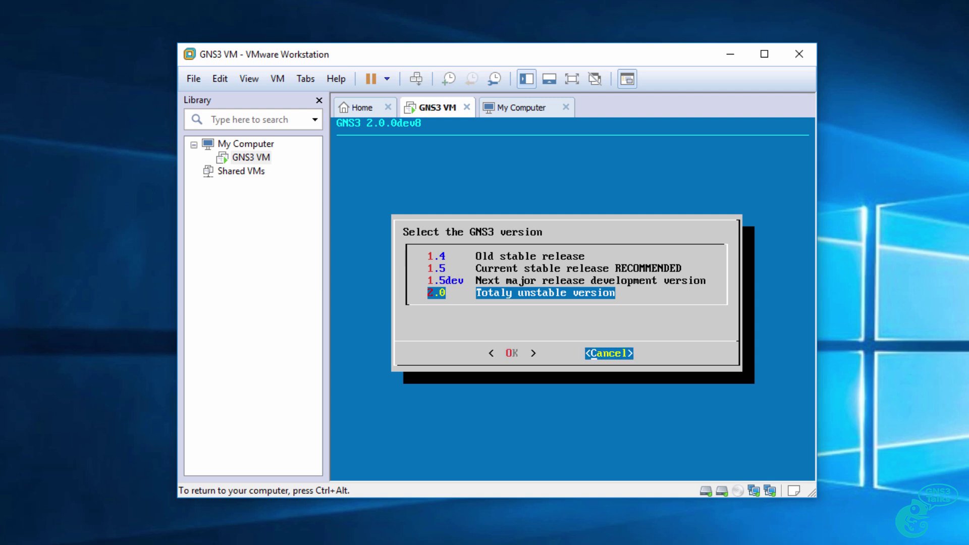
key("Return")
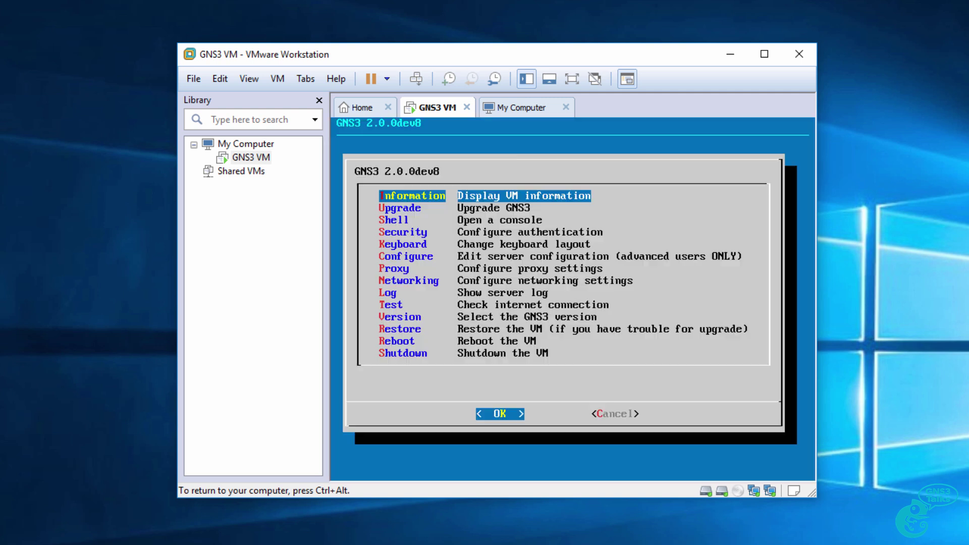
- Run Upgrade from the main menu, answering Yes to the snapshot warning
key("Down")
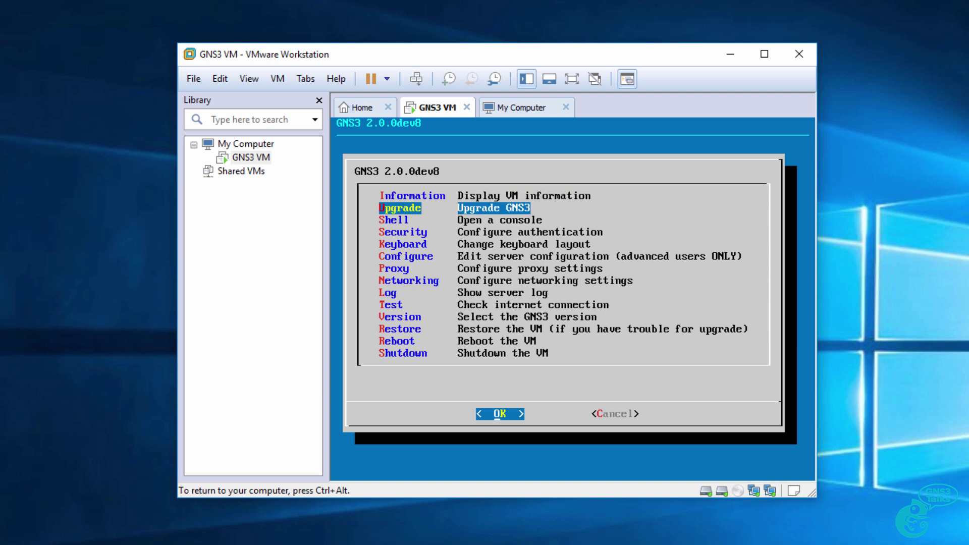
key("Return")
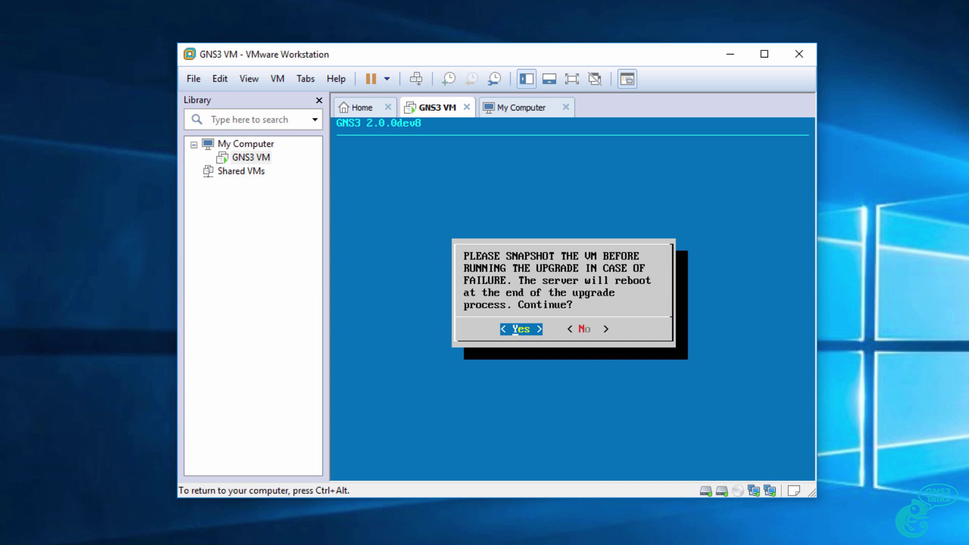
key("Return")
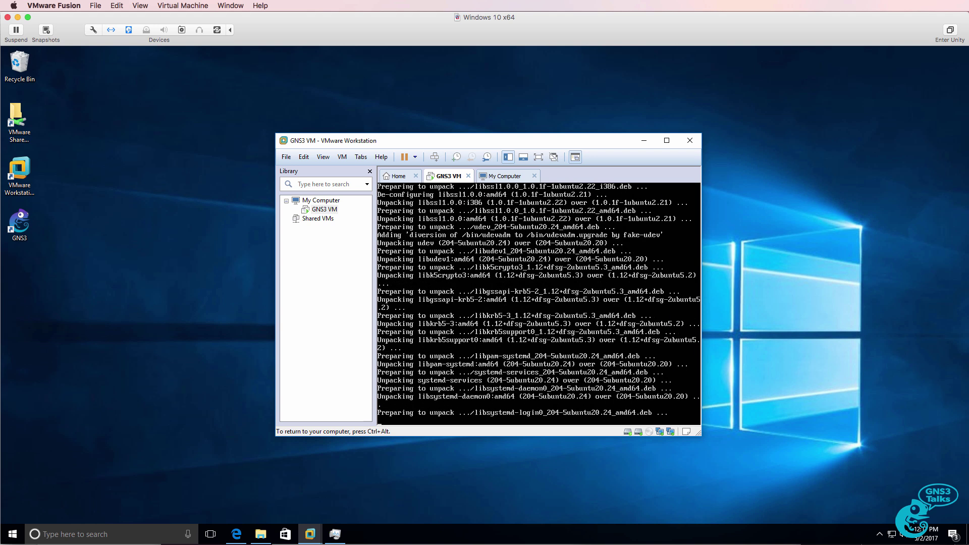
- After the upgrade and reboot, release input from the VM to confirm GNS3 2.0.0, VM 0.10.14
key("ctrl+alt")
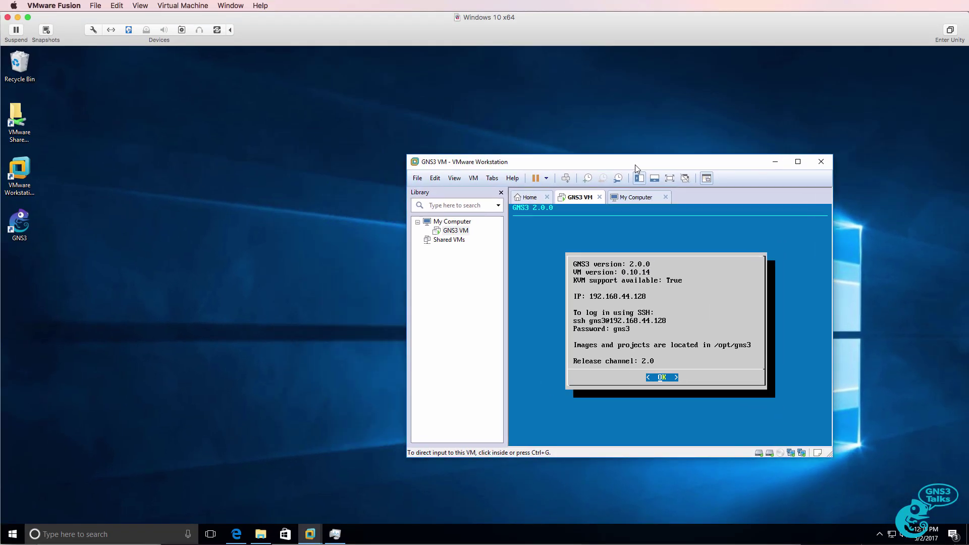
- Launch the GNS3 desktop app and open the recent v2.0.gns3 project with router R1
left_click_drag(648, 171, 731, 191)
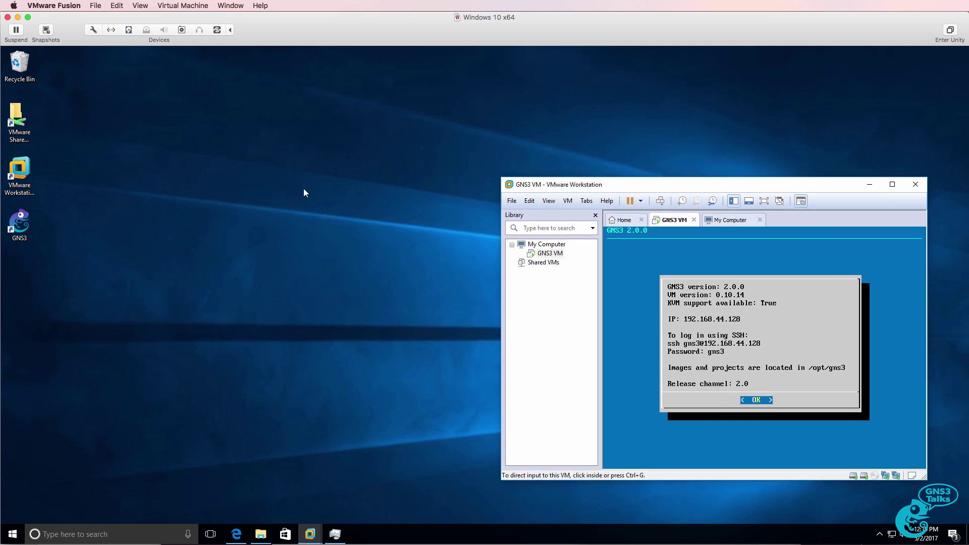
double_click(26, 223)
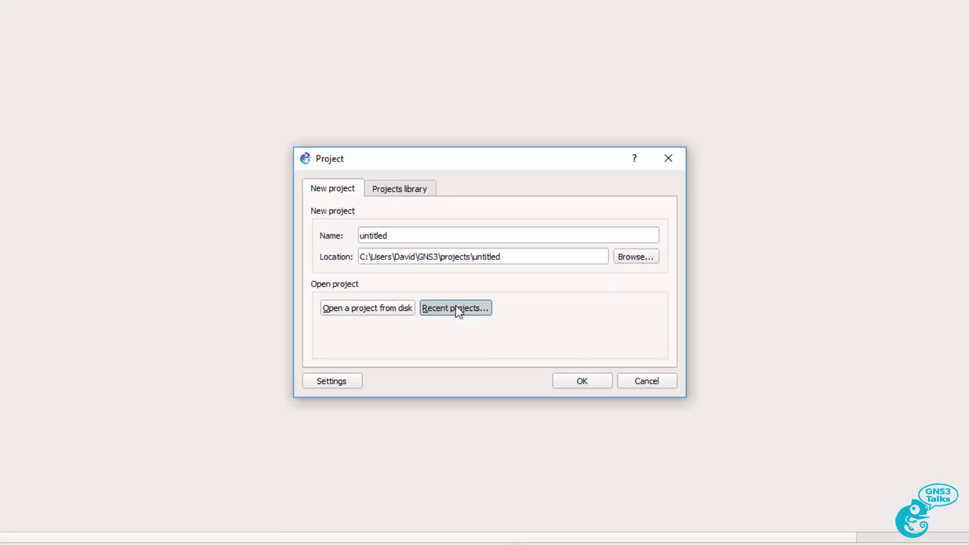
left_click(458, 309)
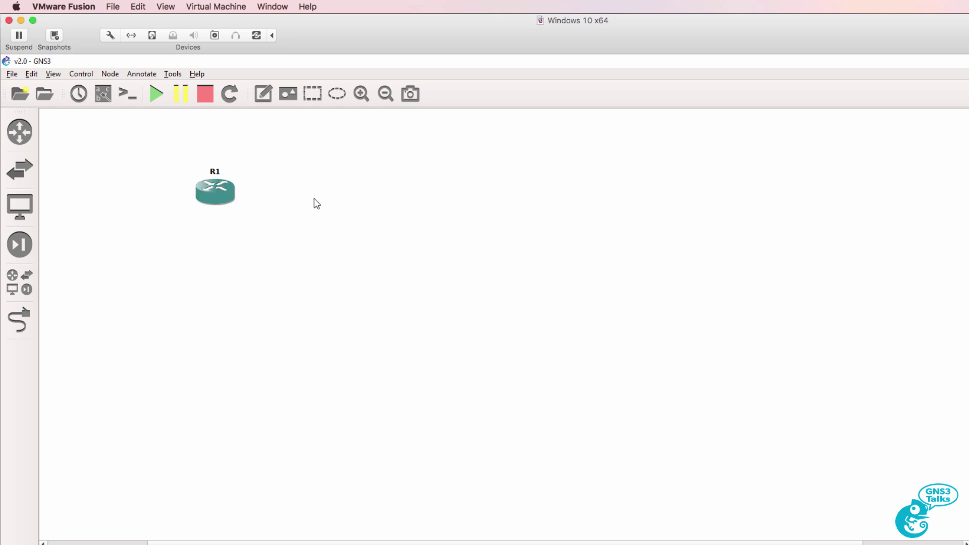
- Open the recent dmvpn1.gns3 project and zoom in on its topology
left_click(12, 75)
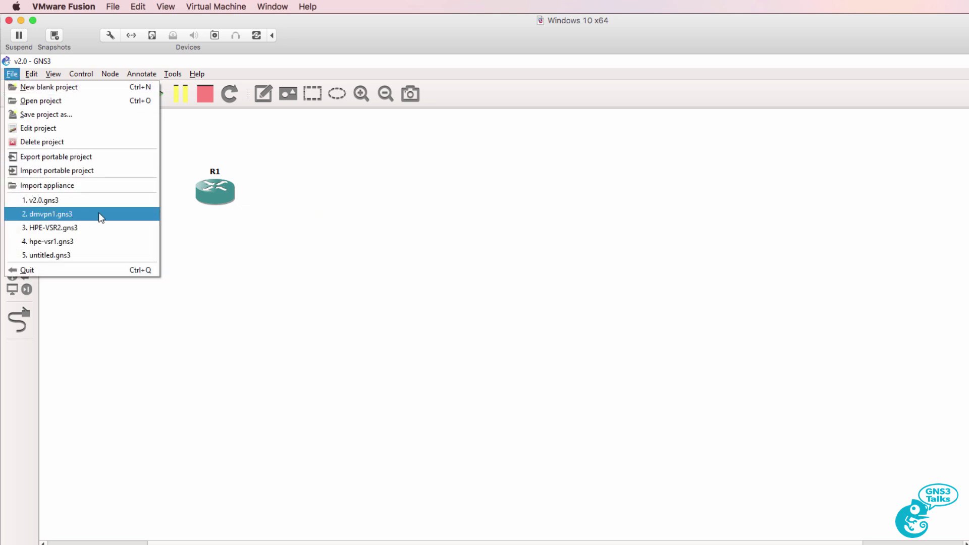
left_click(99, 215)
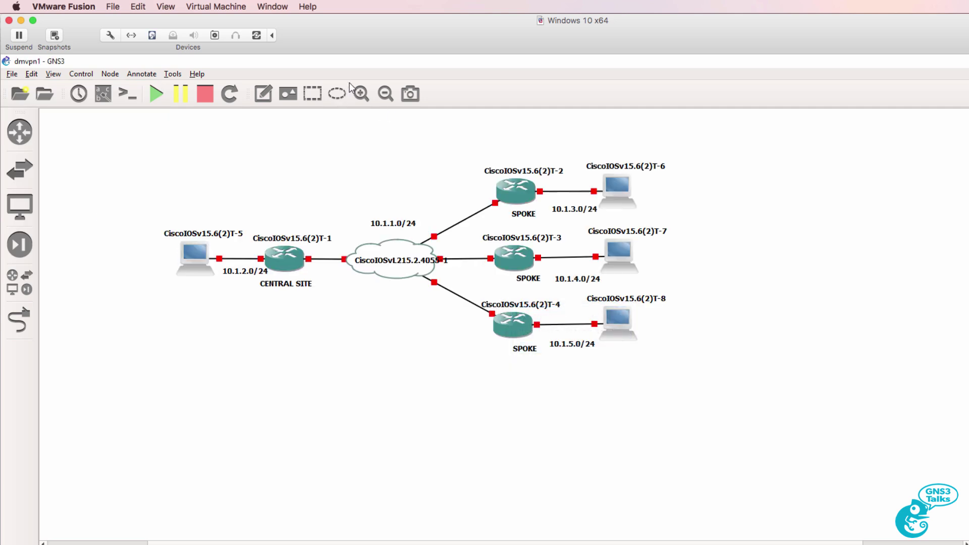
left_click(361, 93)
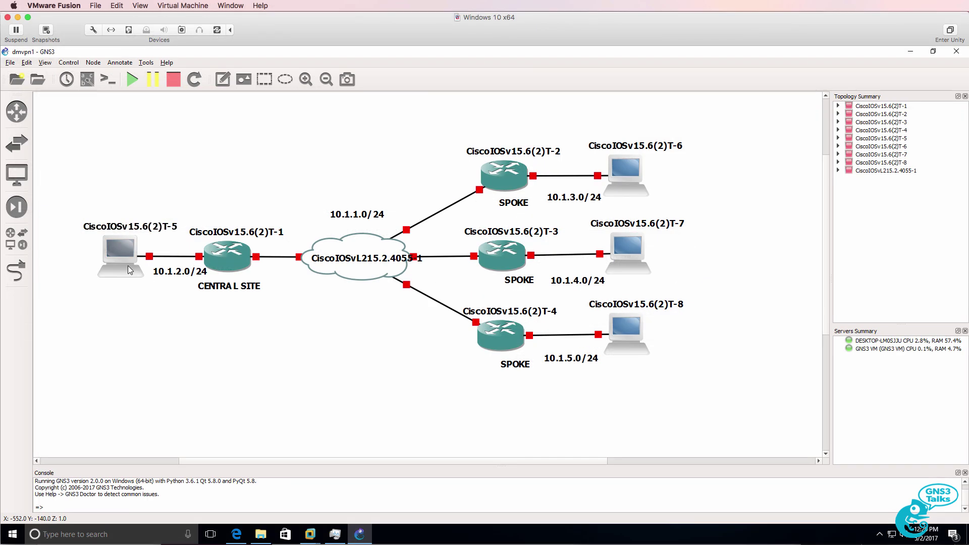
- Start router CiscoIOSv15.6(2)T-1, open its console, then highlight the 'Upgrade to GNS3 2.0' page title
right_click(224, 249)
left_click(267, 327)
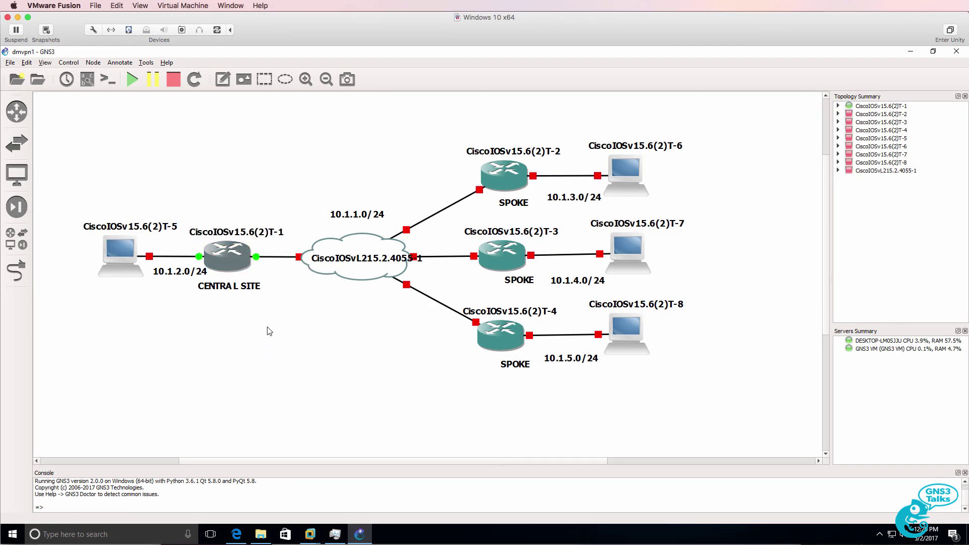
right_click(225, 259)
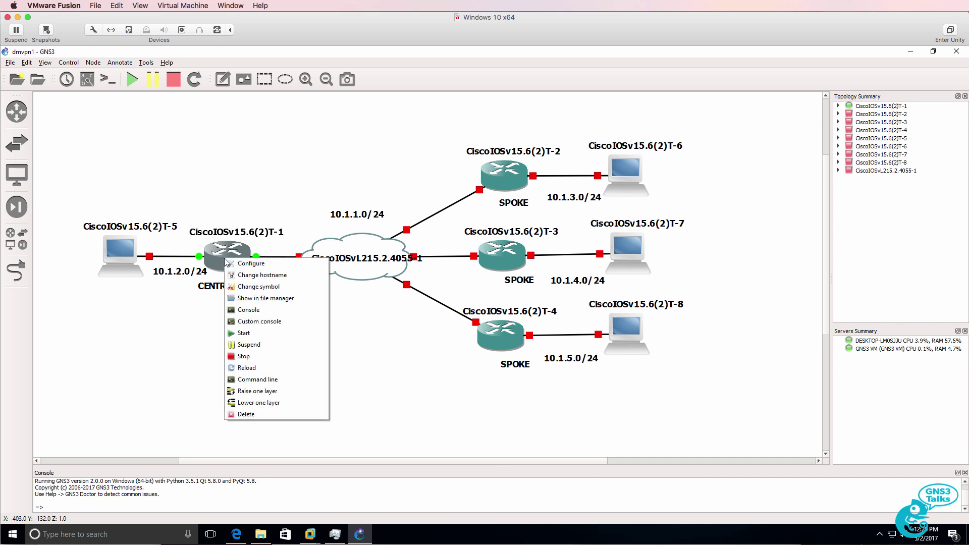
left_click(270, 311)
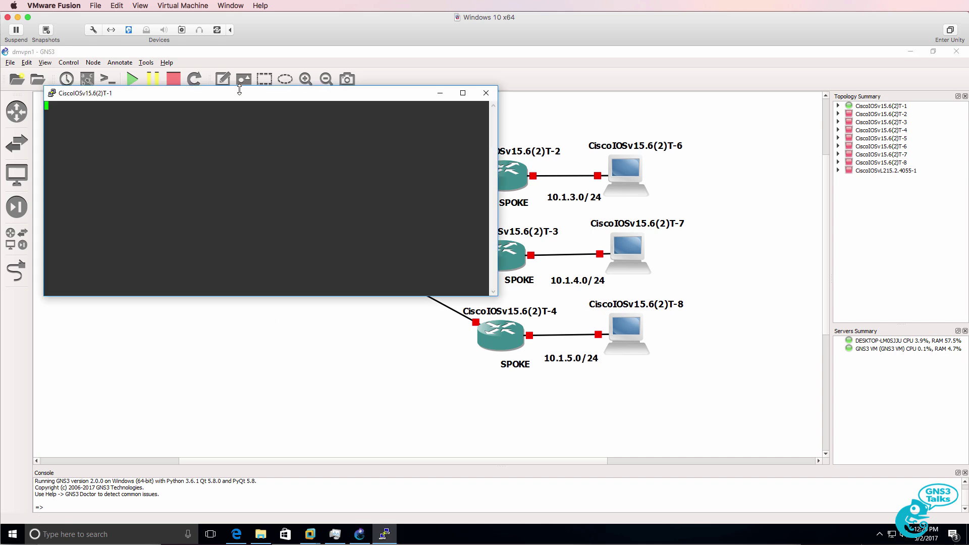
left_click_drag(244, 98, 664, 227)
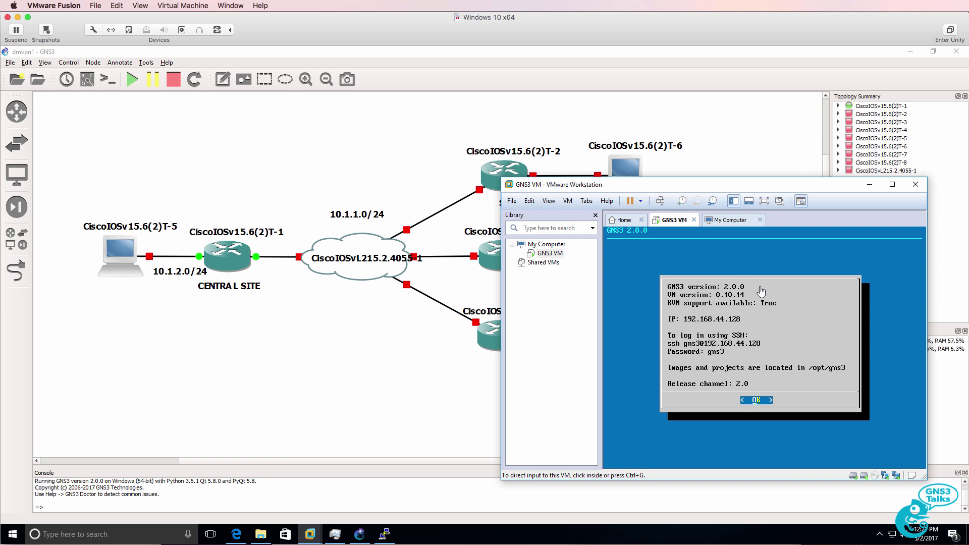
left_click_drag(263, 285, 607, 282)
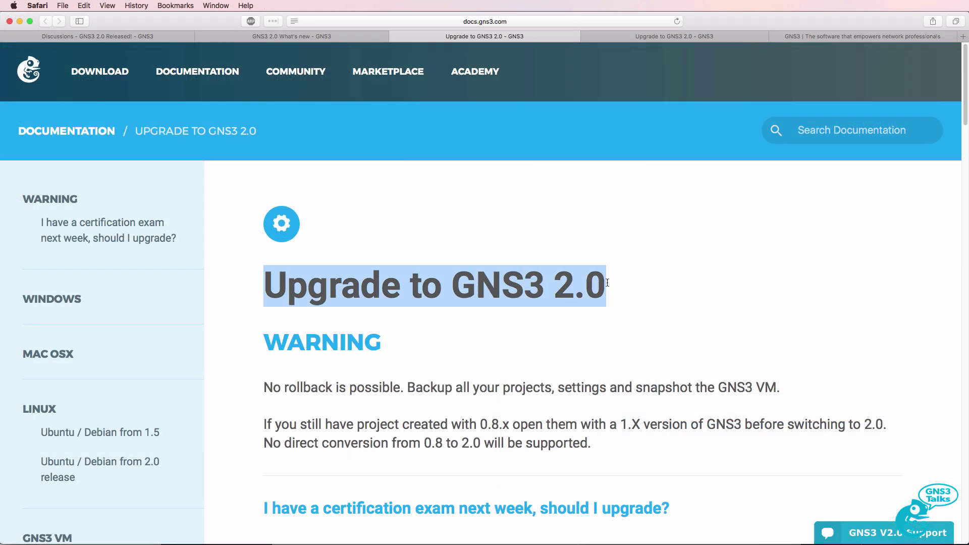
- Switch to the 'GNS3 2.0 What's new' tab and highlight its page title
left_click(301, 37)
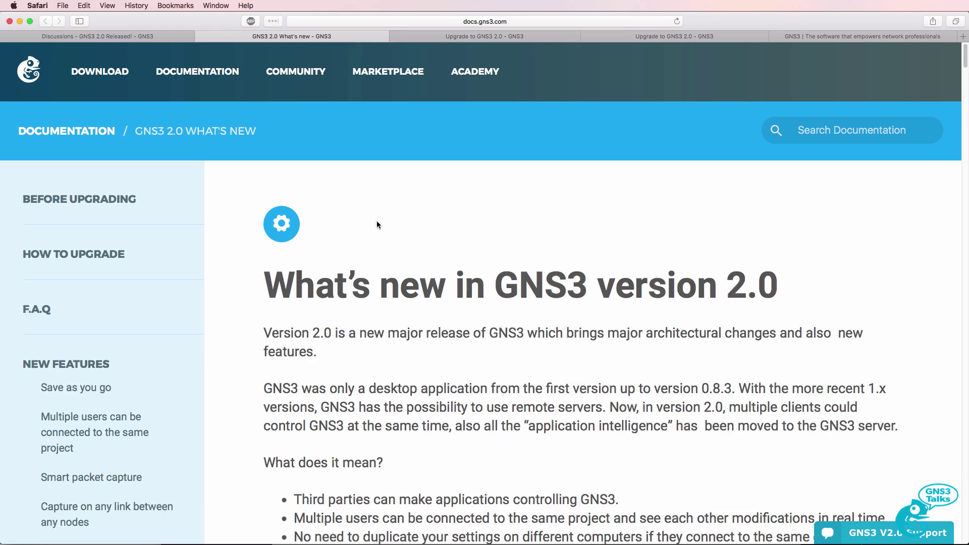
left_click_drag(285, 284, 848, 296)
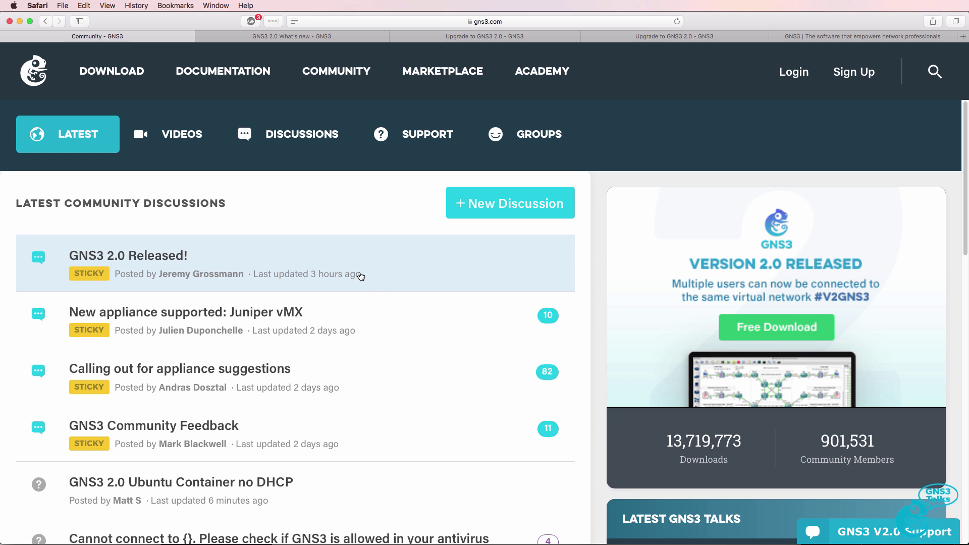
- Read the 'GNS3 2.0 Released!' discussion and highlight its PS line about reporting issues
left_click(327, 274)
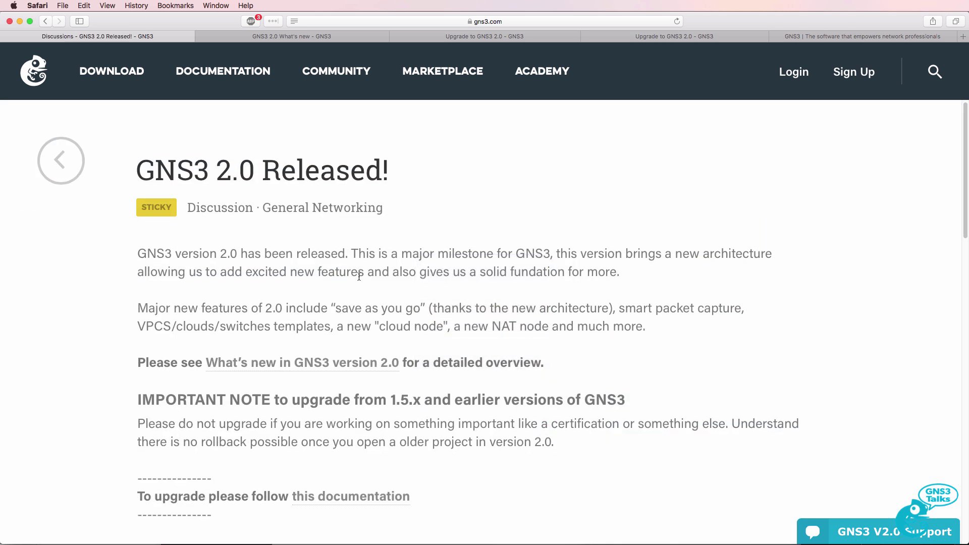
scroll(359, 277, "down", 10)
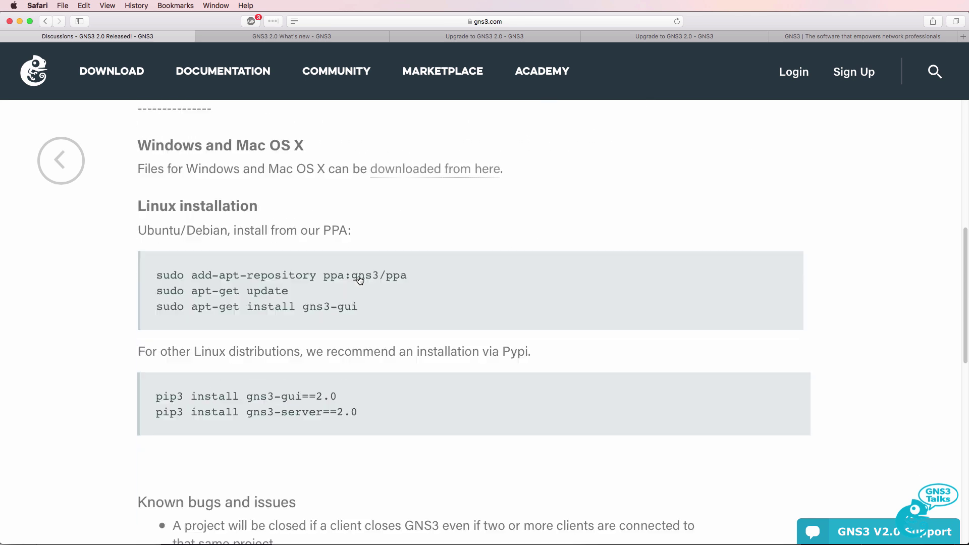
scroll(360, 279, "down", 11)
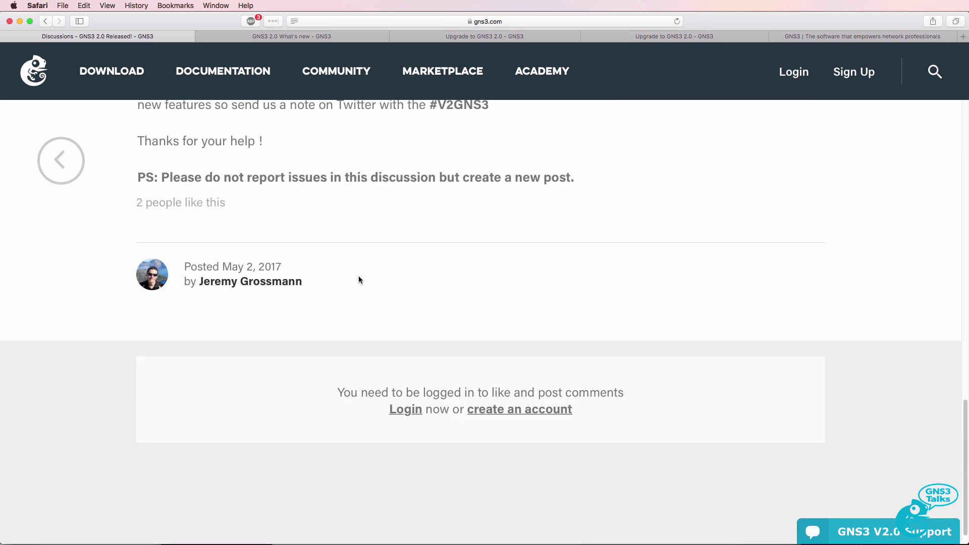
scroll(358, 278, "up", 3)
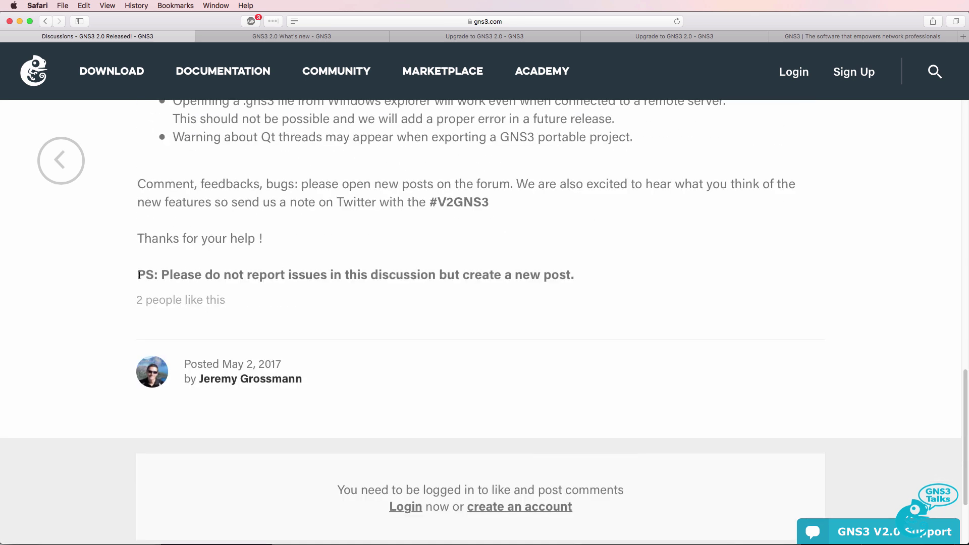
left_click_drag(139, 275, 592, 275)
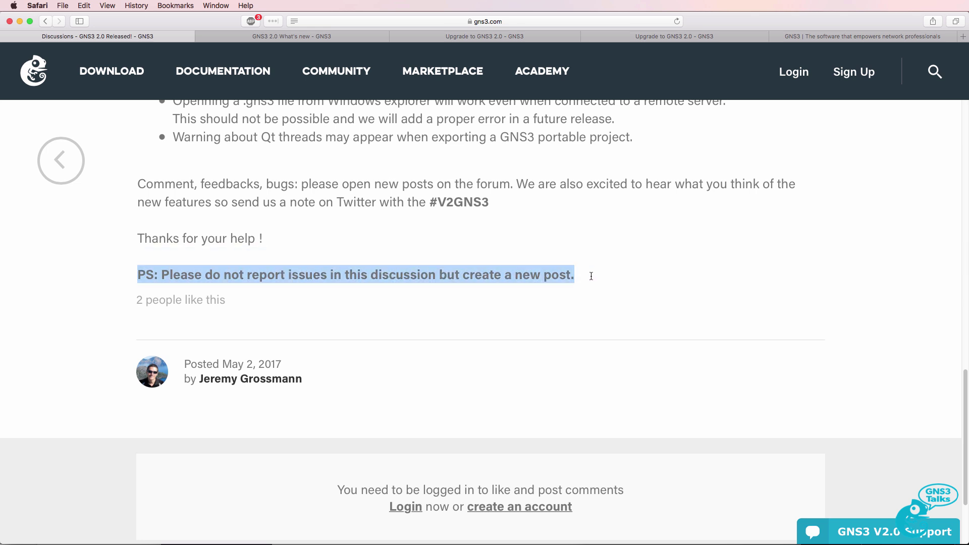
- From the community list, open 'GNS3 2.0 Ubuntu Container no DHCP' and highlight its title and question
left_click(323, 70)
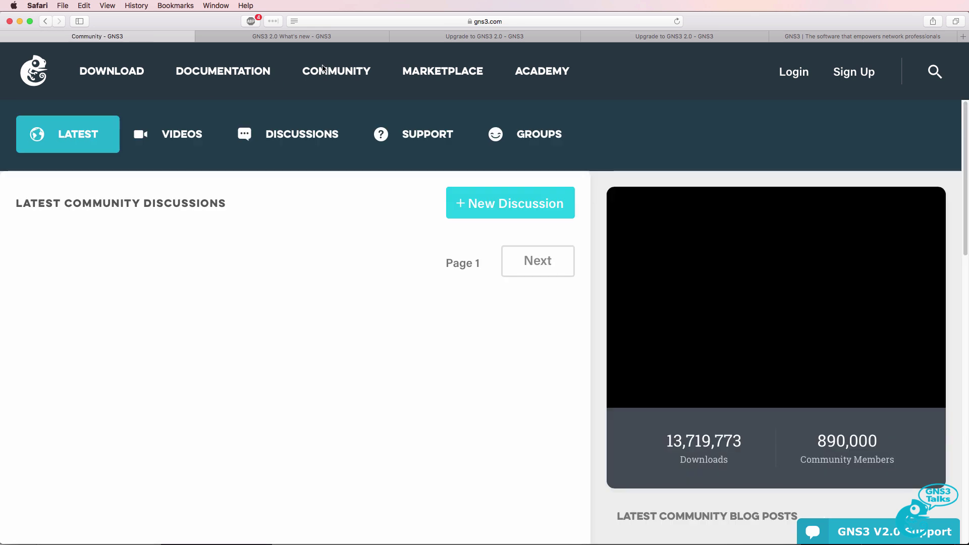
scroll(210, 367, "down", 3)
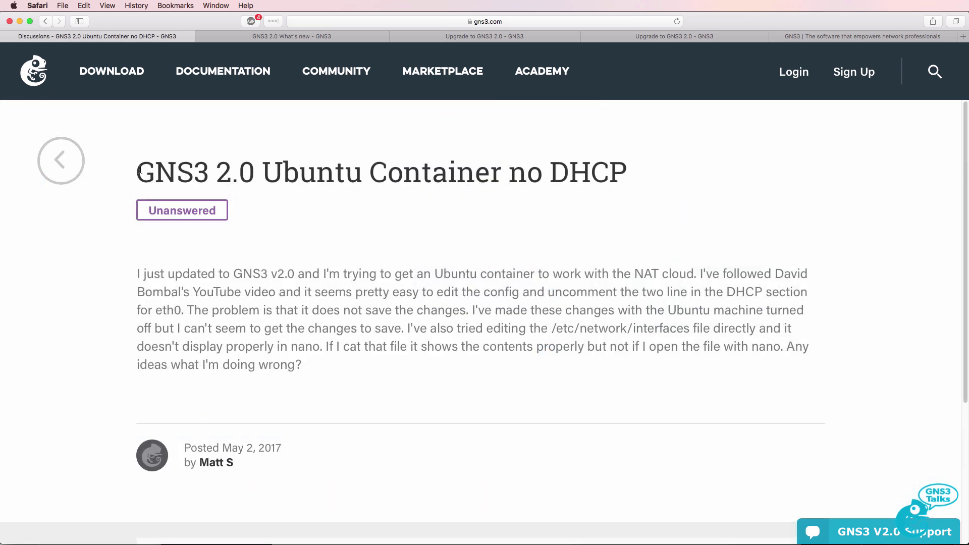
left_click_drag(136, 171, 634, 190)
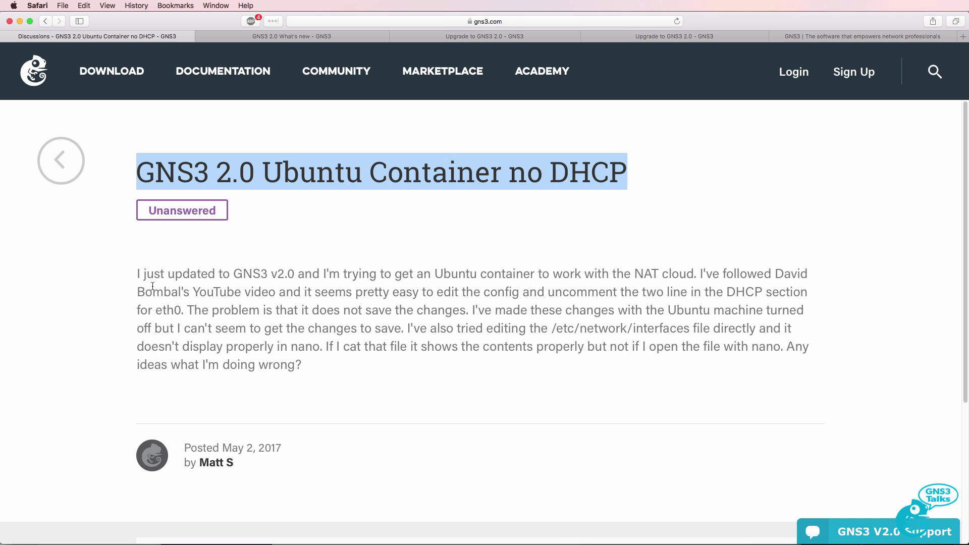
left_click_drag(137, 275, 374, 366)
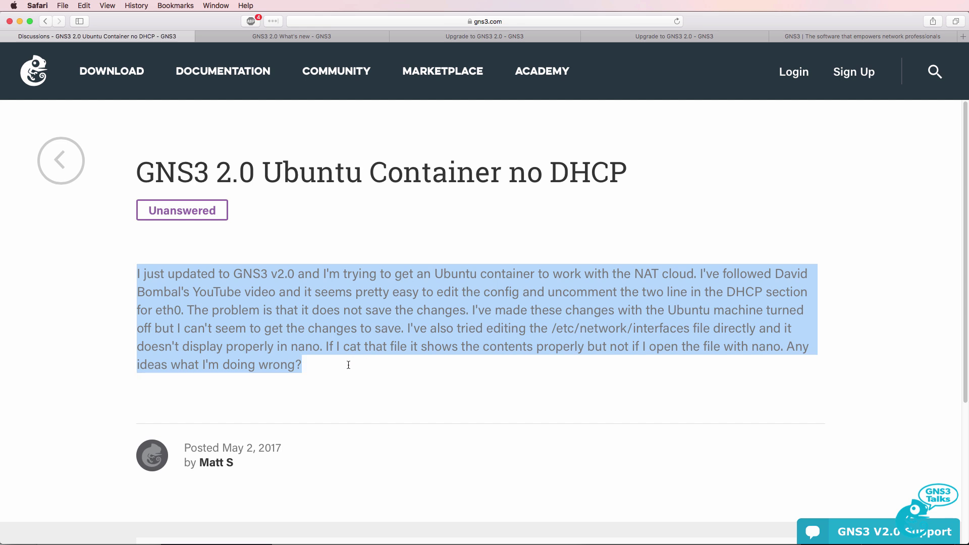
- Return to Latest Community Discussions and scroll down to posts like 'GNS3 VM Hash Sum Mismatch'
left_click(338, 70)
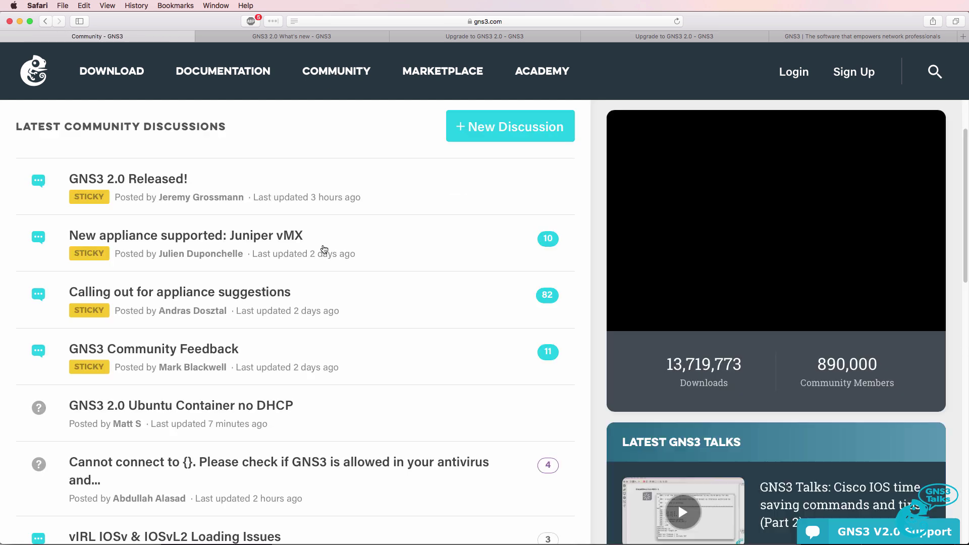
scroll(309, 257, "down", 2)
scroll(308, 258, "down", 3)
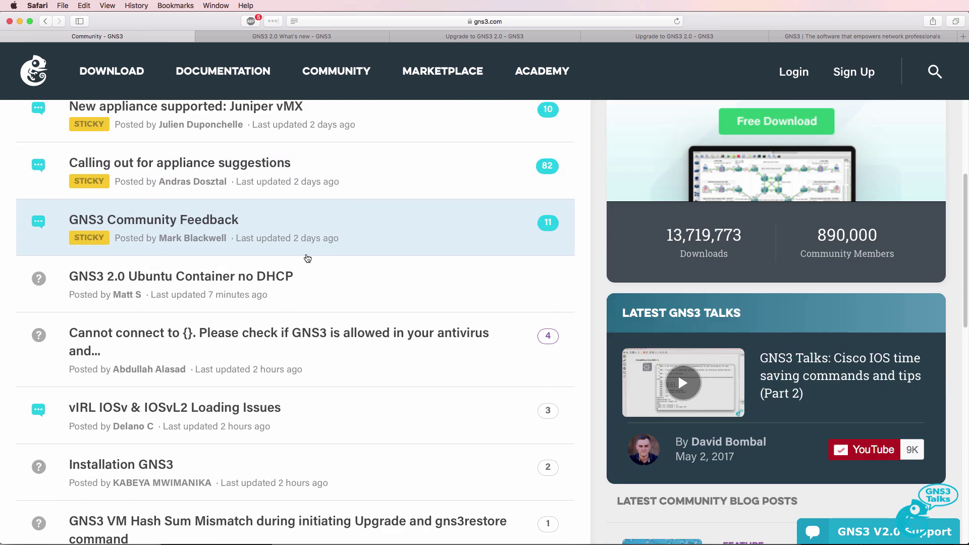
scroll(322, 345, "down", 1)
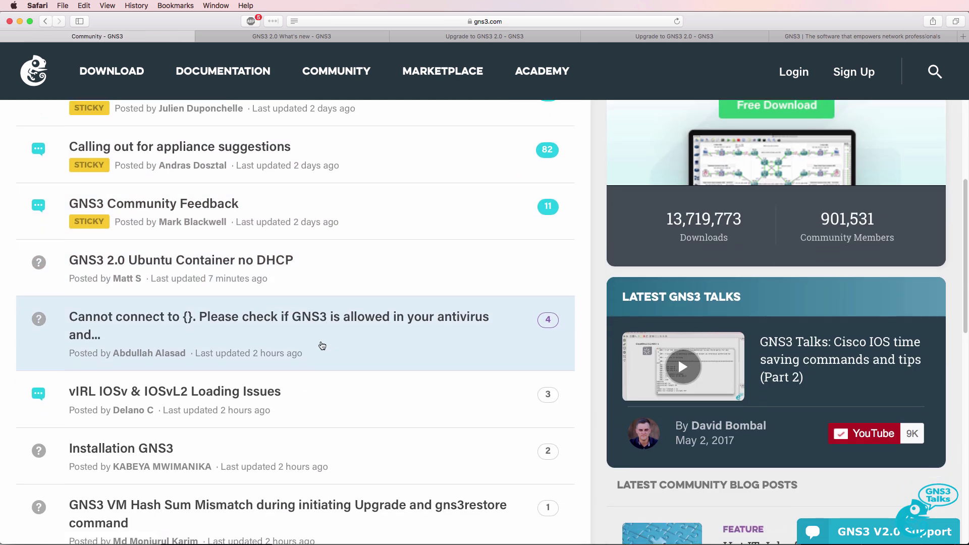
scroll(328, 444, "down", 5)
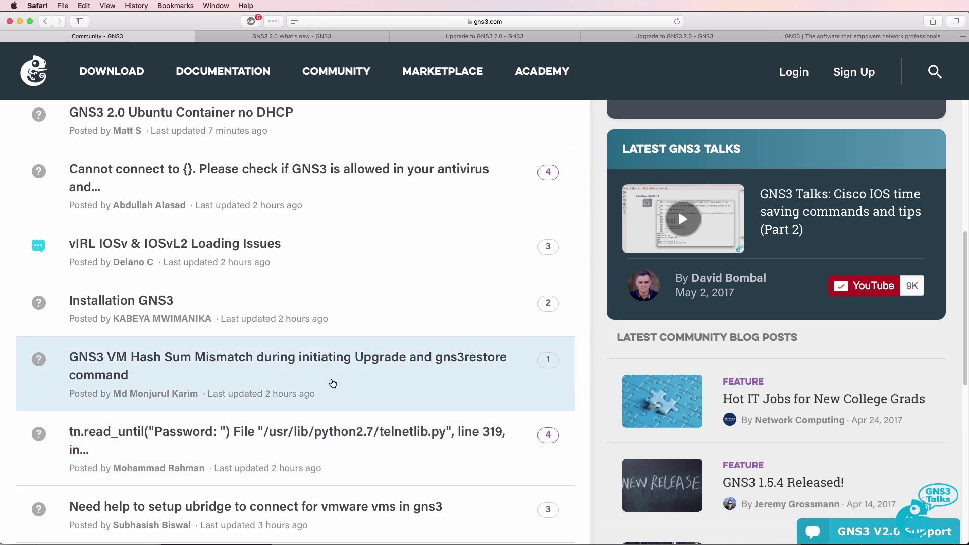
scroll(333, 384, "up", 1)
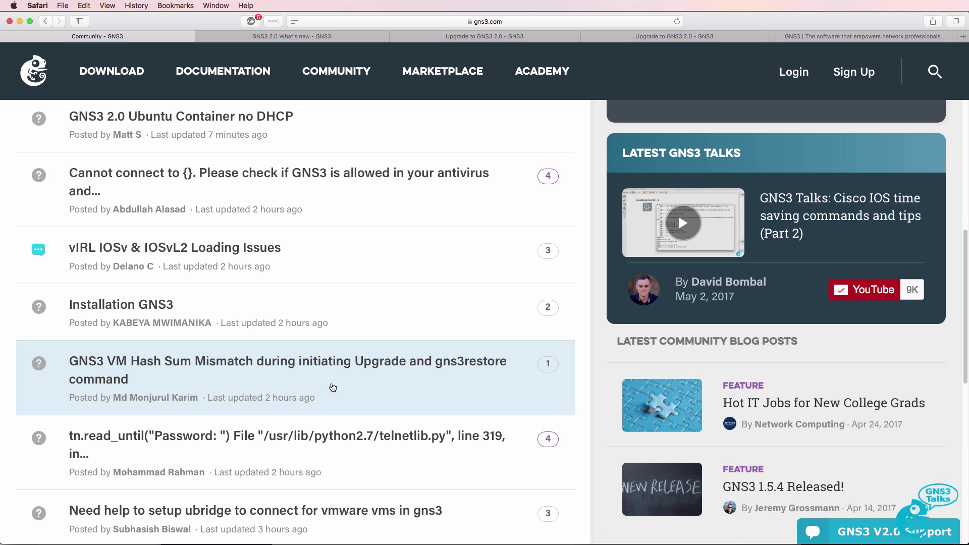